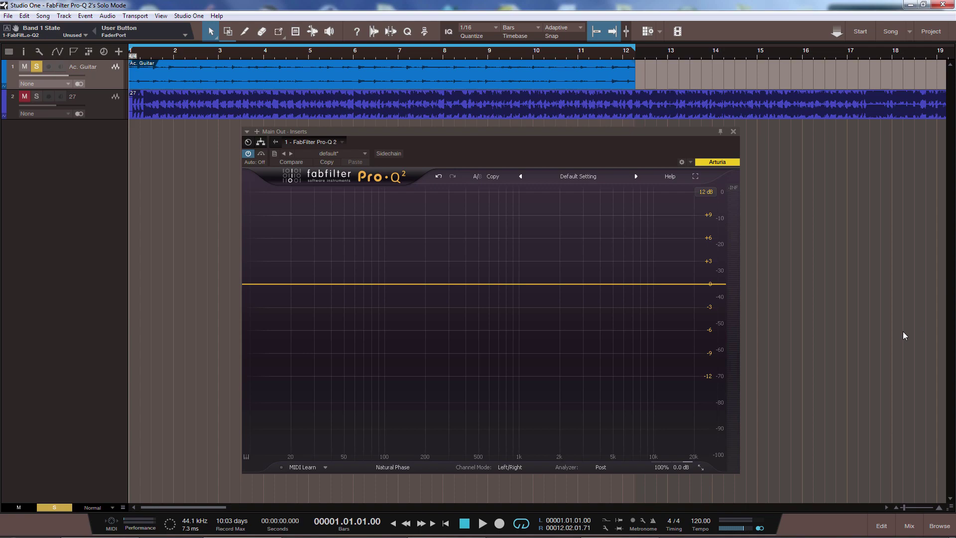
# Enlarge Pro-Q 2 and add a bell band at 393.98 Hz boosting +3.63 dB, Q 1.000.
pyautogui.click(695, 177)
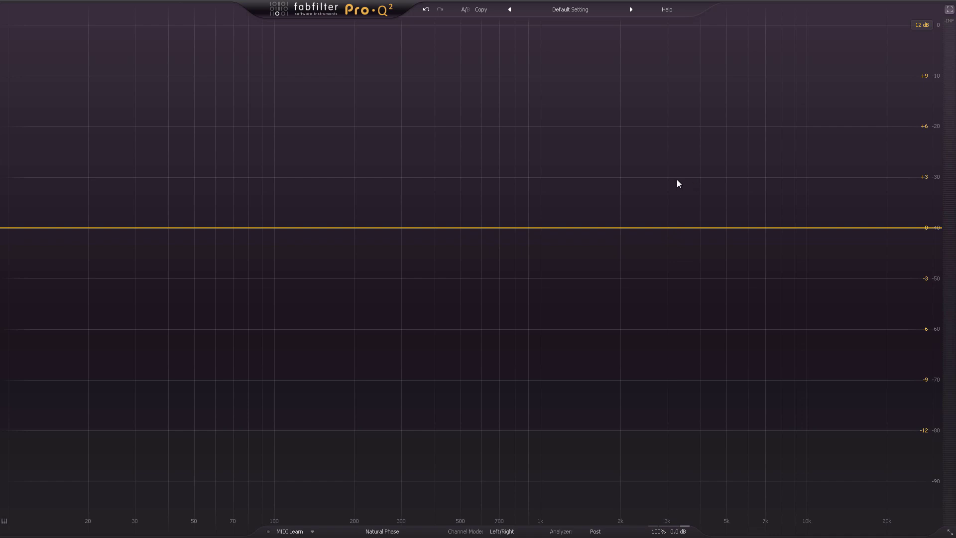
pyautogui.doubleClick(432, 166)
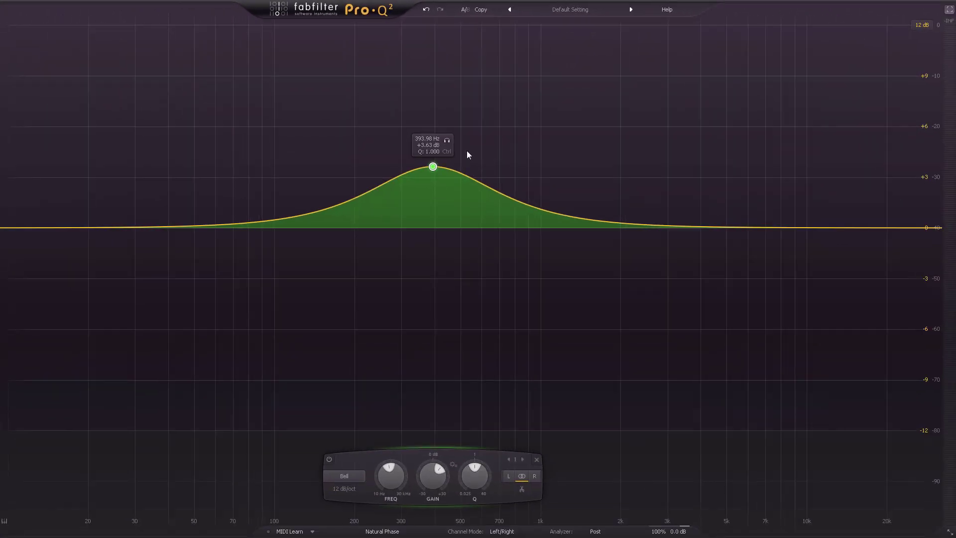
# Play the guitar, solo the bell band, and narrow it to Q 1.872 at 400.82 Hz.
pyautogui.press('space')
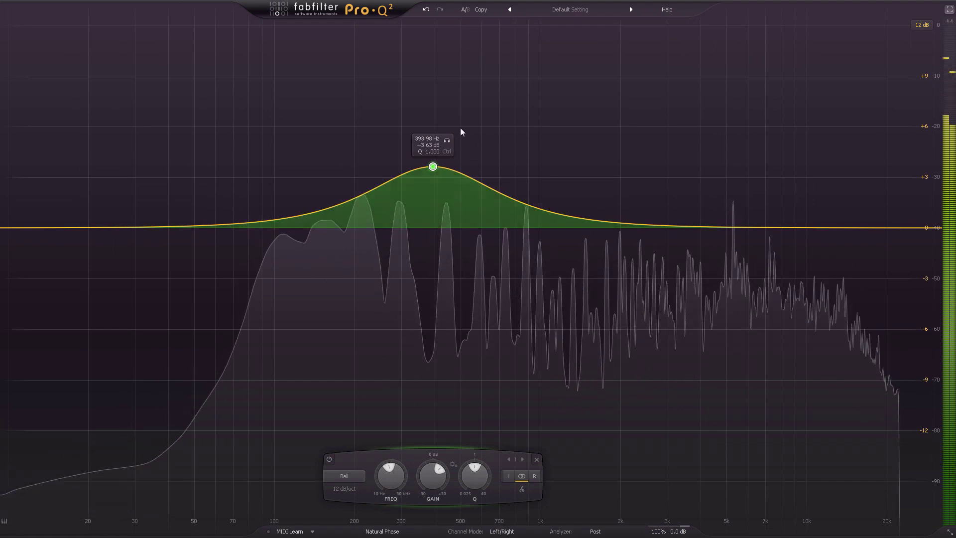
pyautogui.click(447, 140)
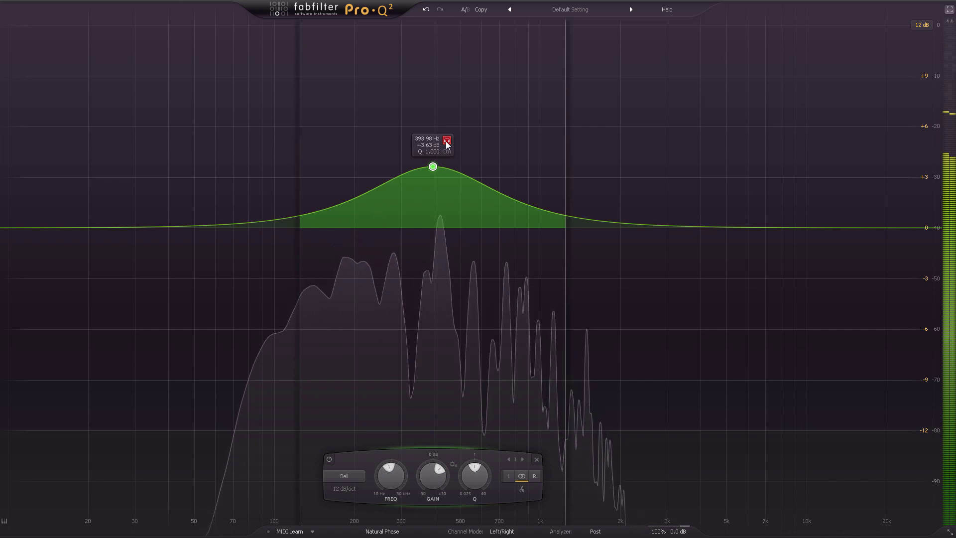
pyautogui.moveTo(446, 141)
pyautogui.mouseDown()
pyautogui.moveTo(441, 176)
pyautogui.moveTo(452, 110)
pyautogui.moveTo(448, 153)
pyautogui.mouseUp()
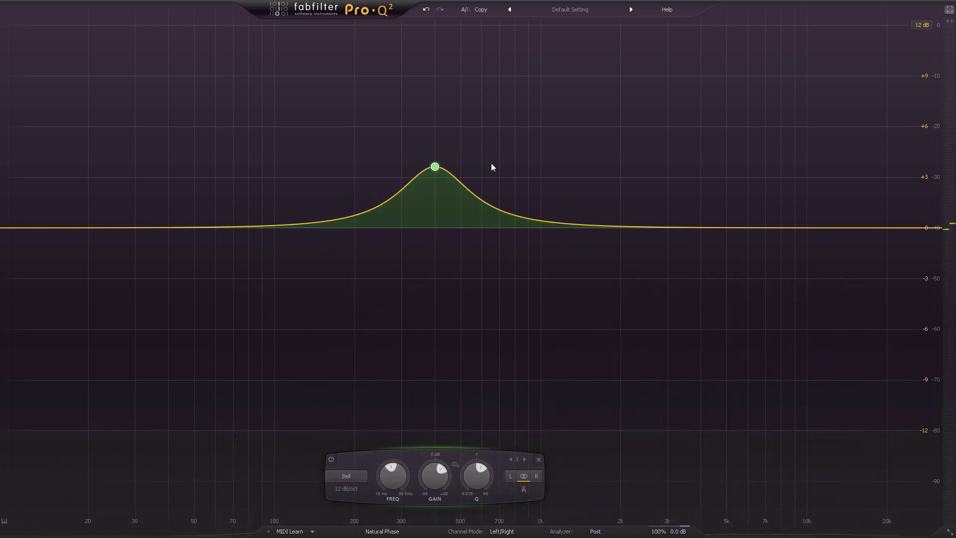
# Delete the bell band and add a 12 dB/oct Low Cut band at 15.718 Hz.
pyautogui.click(536, 461)
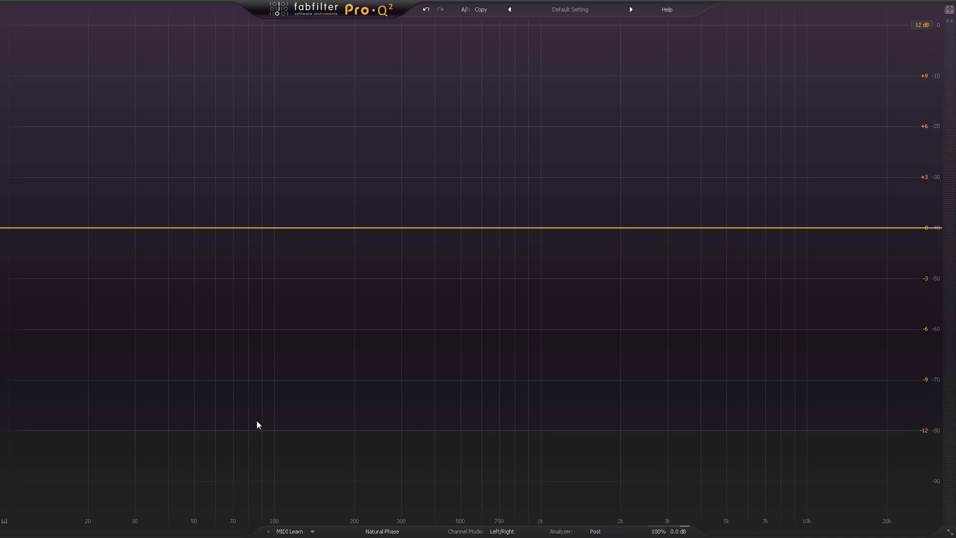
pyautogui.doubleClick(61, 228)
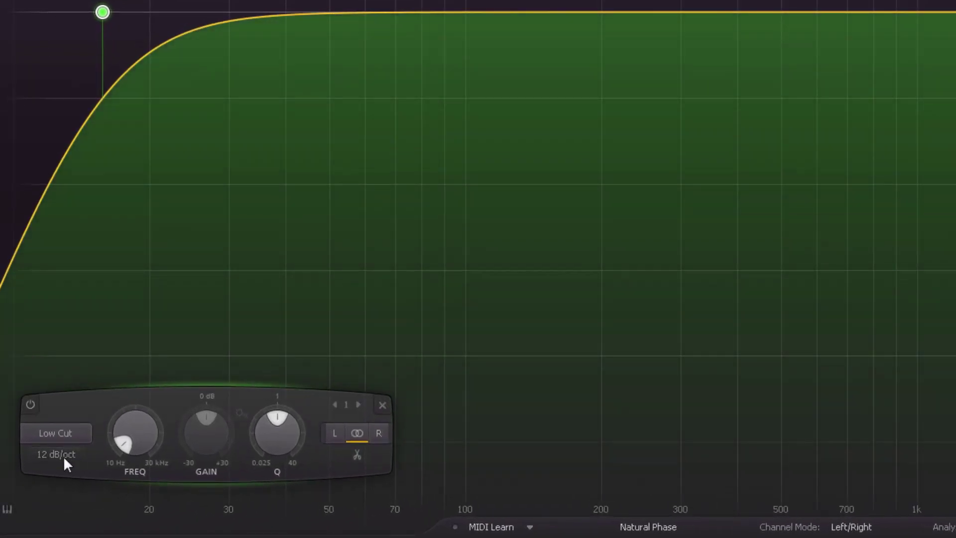
# Set the low cut to 96 dB/oct and sweep it up to 64.55 Hz during playback.
pyautogui.click(64, 456)
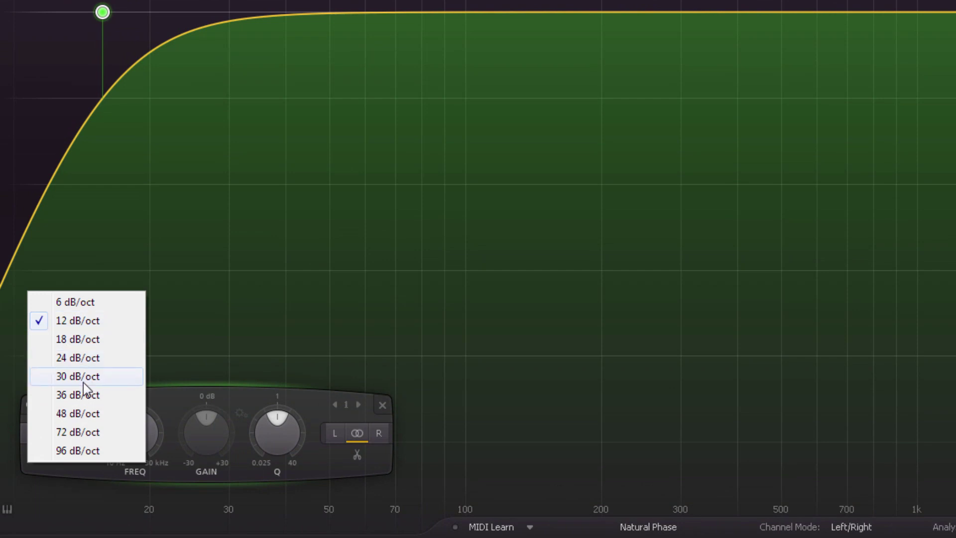
pyautogui.click(75, 451)
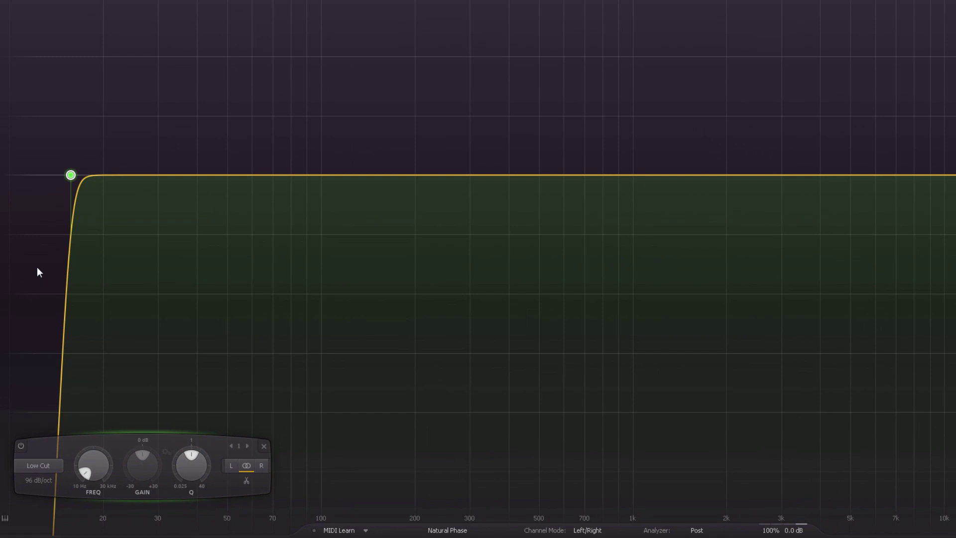
pyautogui.press('space')
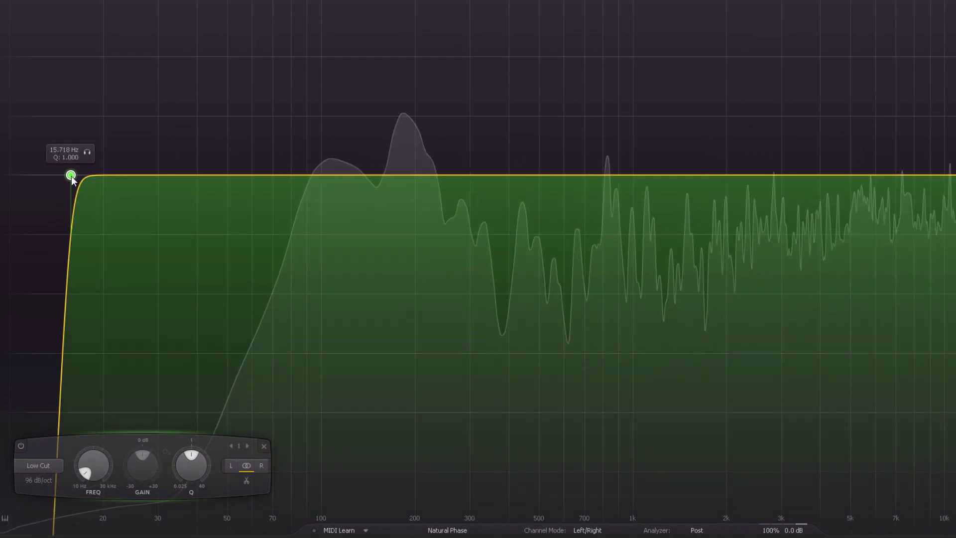
pyautogui.moveTo(71, 178); pyautogui.dragTo(278, 159)
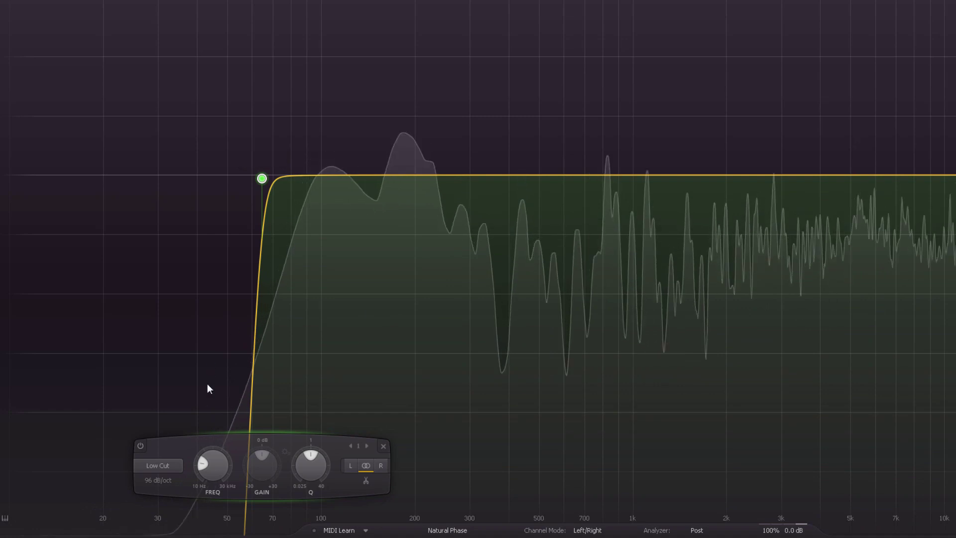
pyautogui.click(140, 447)
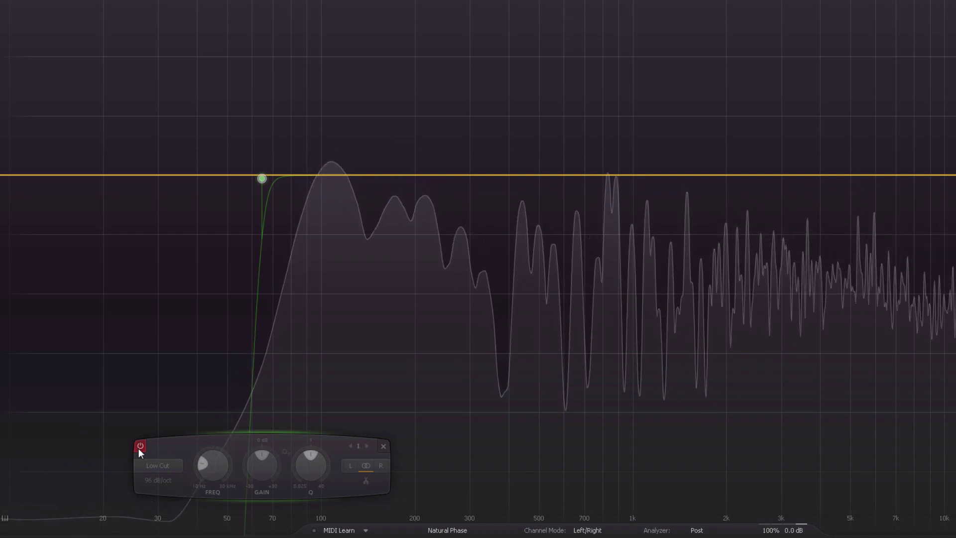
pyautogui.click(139, 447)
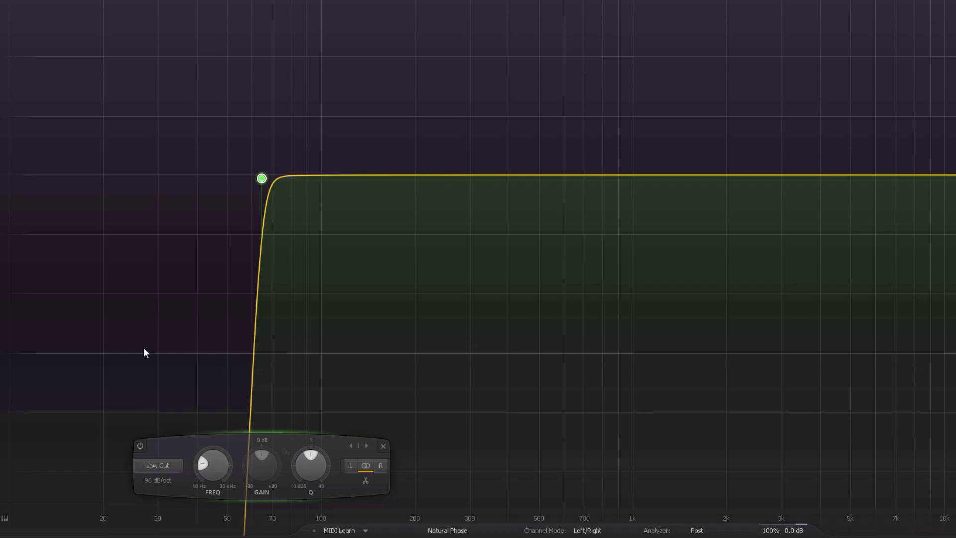
# Change the low cut to 12 dB/oct and, soloed during playback, raise it to about 110 Hz.
pyautogui.click(166, 478)
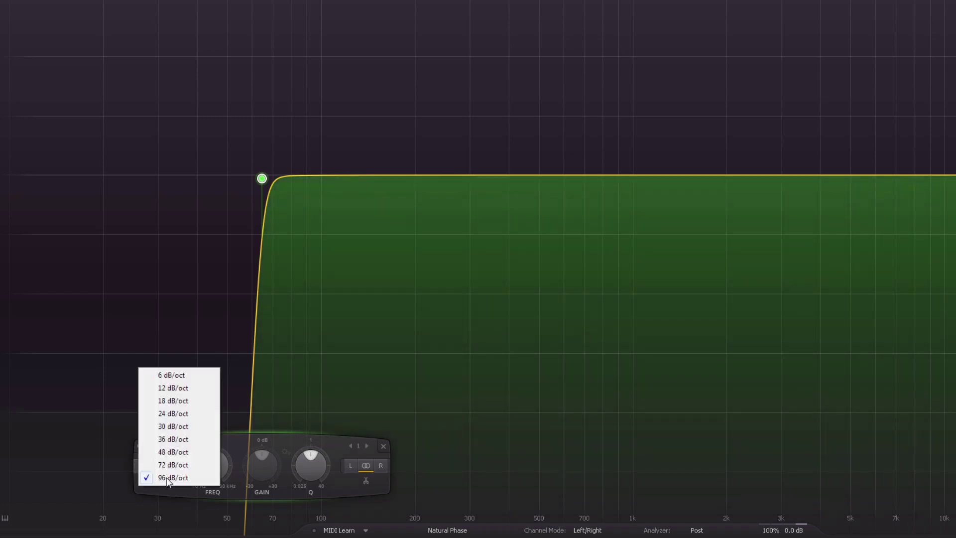
pyautogui.click(187, 389)
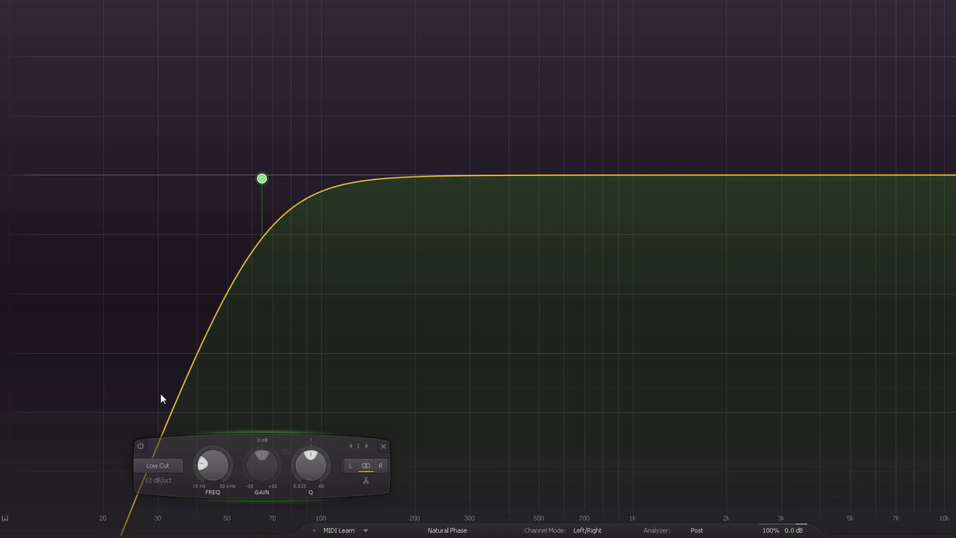
pyautogui.press('space')
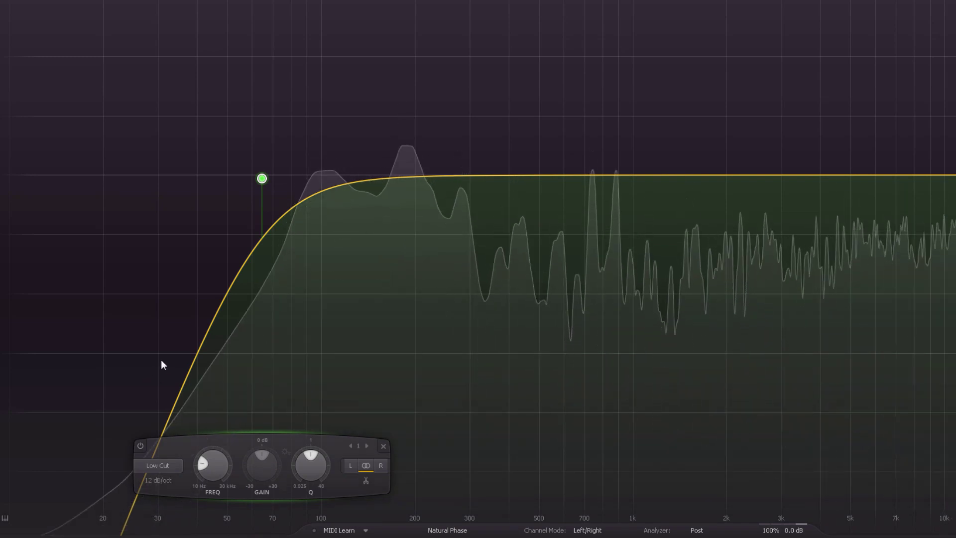
pyautogui.moveTo(281, 144)
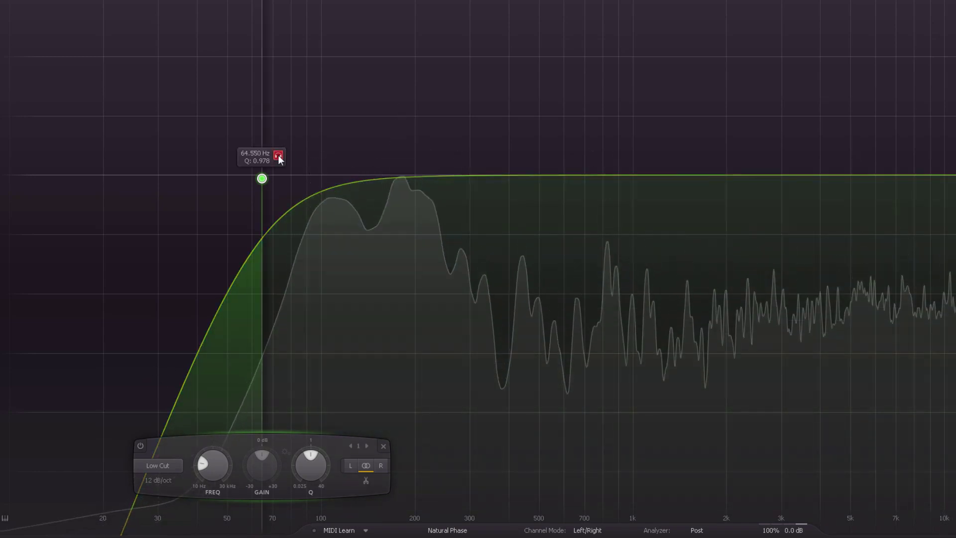
pyautogui.moveTo(278, 155); pyautogui.dragTo(354, 154)
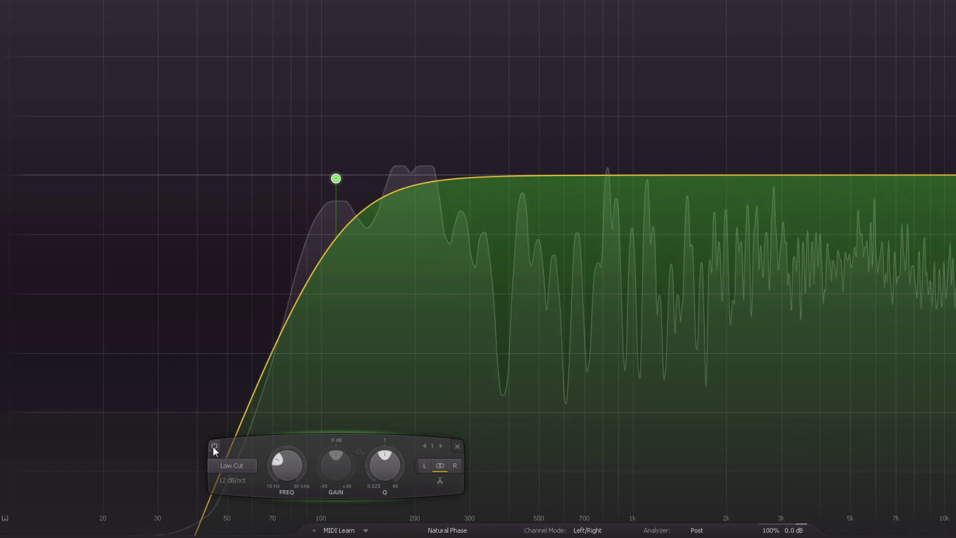
# Bypass and re-enable the low-cut band to compare, then stop playback.
pyautogui.click(214, 446)
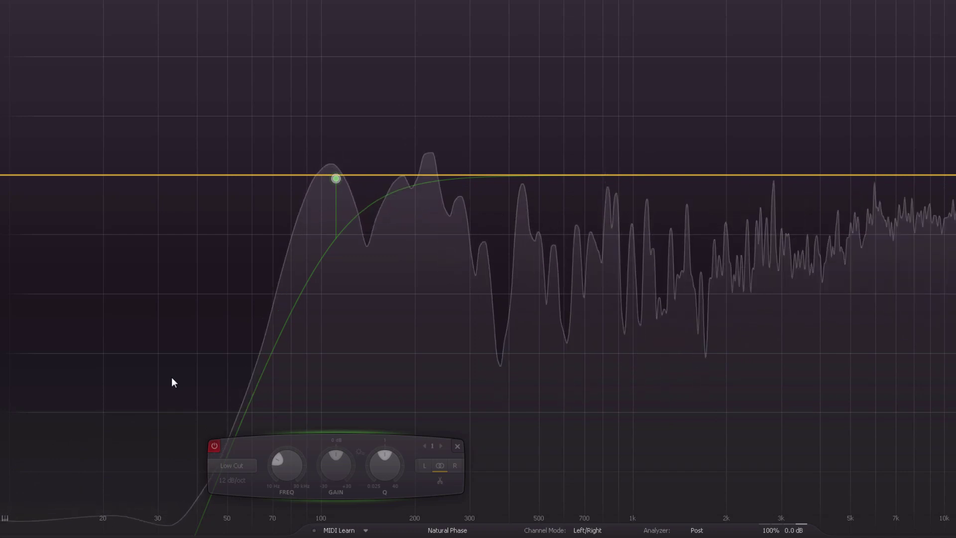
pyautogui.click(214, 447)
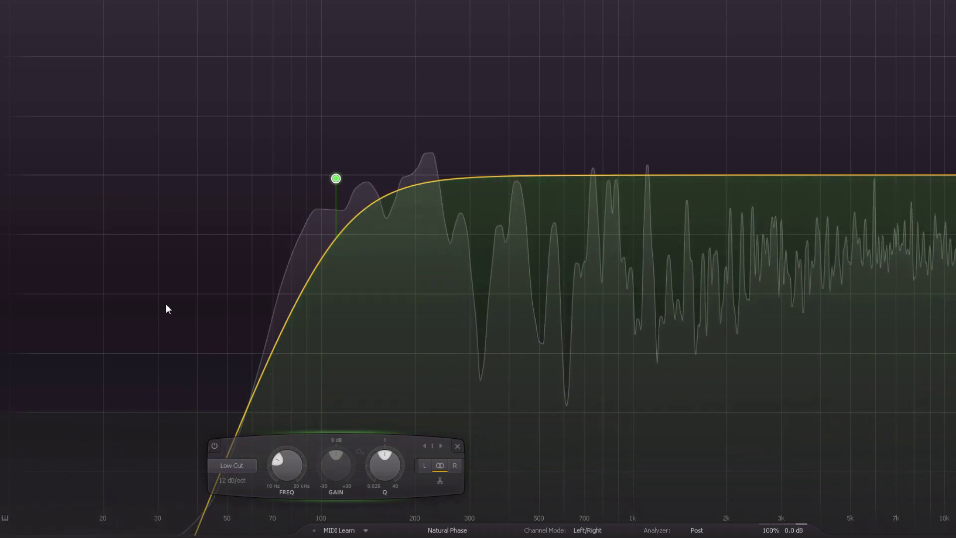
pyautogui.press('space')
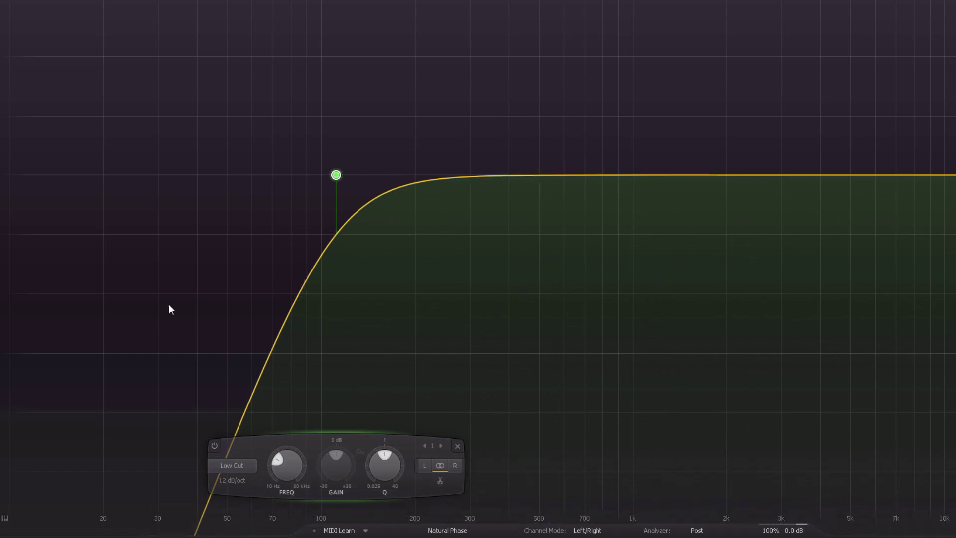
pyautogui.click(458, 447)
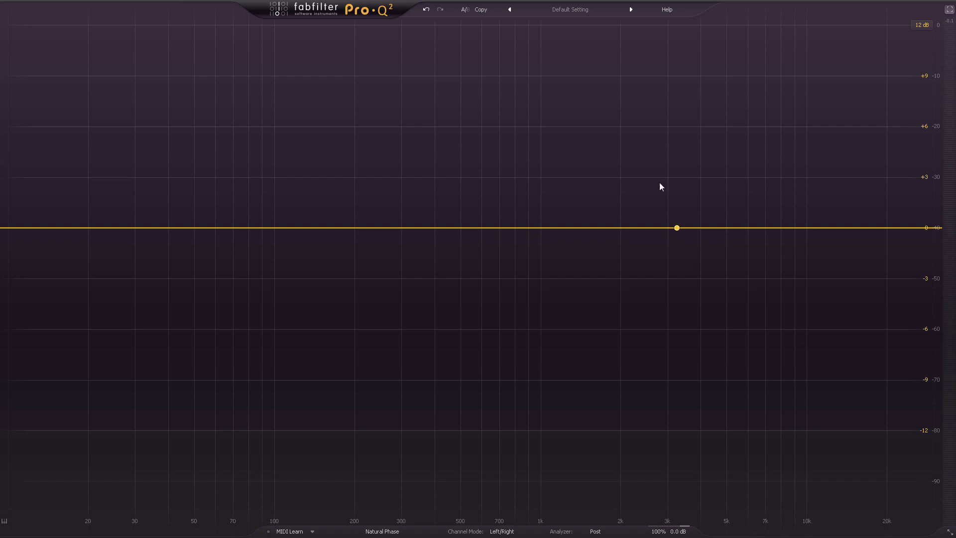
pyautogui.doubleClick(570, 76)
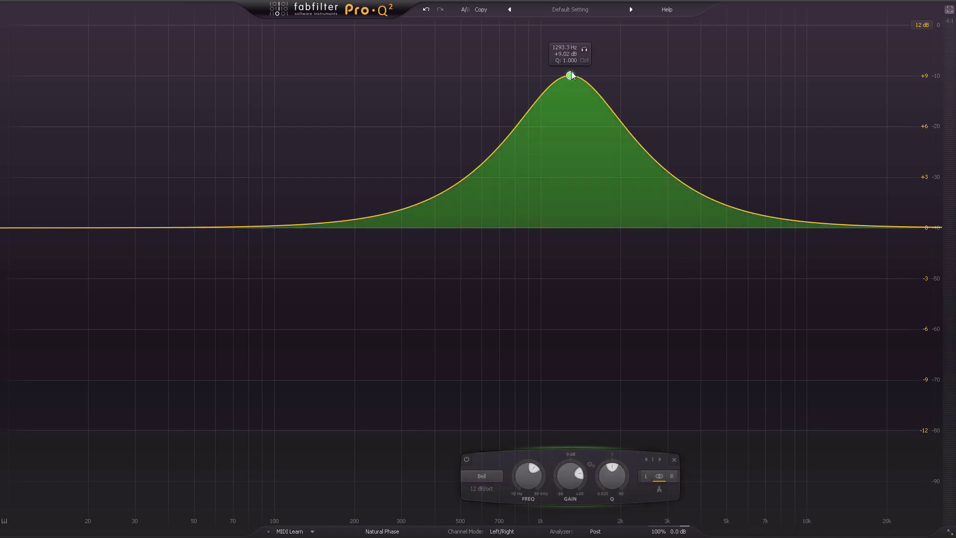
pyautogui.moveTo(570, 76); pyautogui.dragTo(571, 42)
pyautogui.scroll(6, 572, 41)
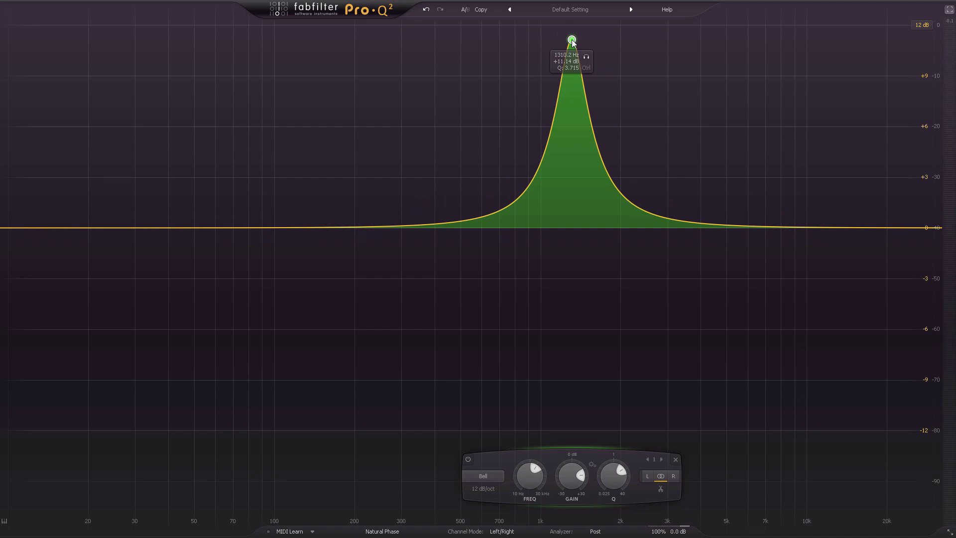
pyautogui.moveTo(572, 42); pyautogui.dragTo(693, 146)
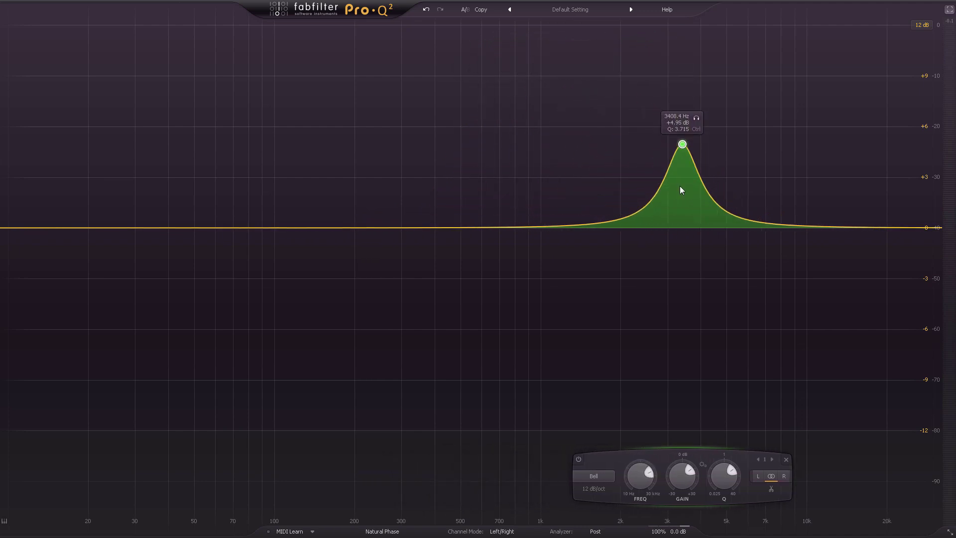
pyautogui.moveTo(681, 189); pyautogui.dragTo(651, 378)
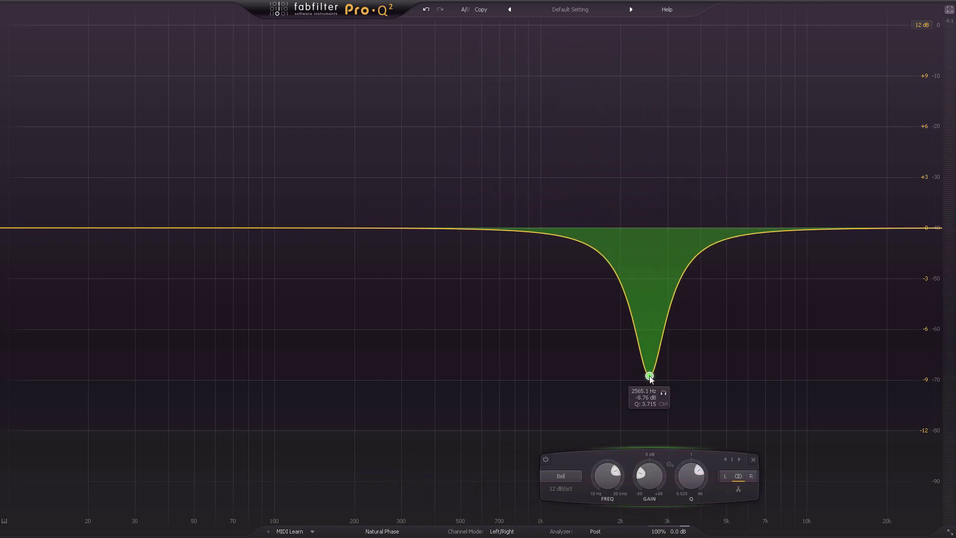
pyautogui.click(753, 459)
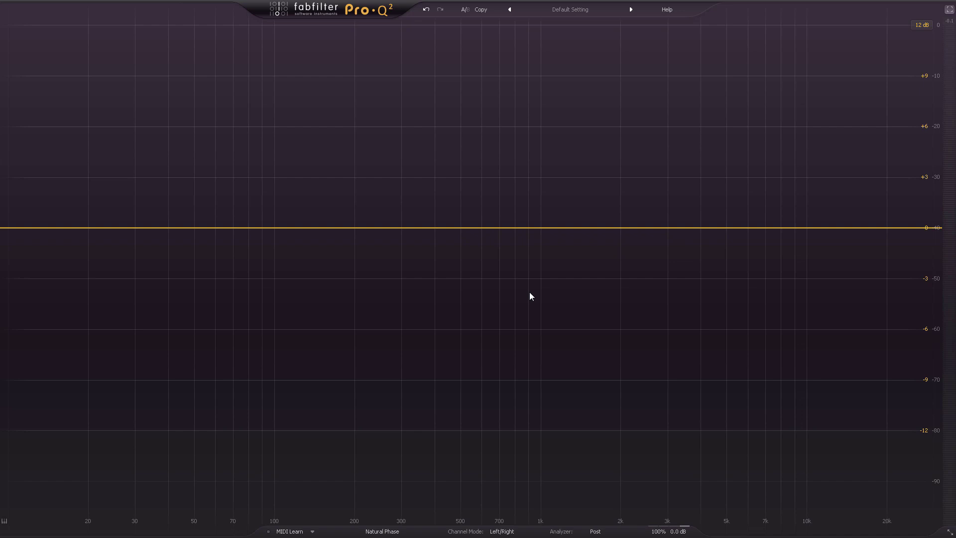
# Add a narrow band and sweep it into a -10.58 dB cut at 1107.6 Hz.
pyautogui.doubleClick(550, 46)
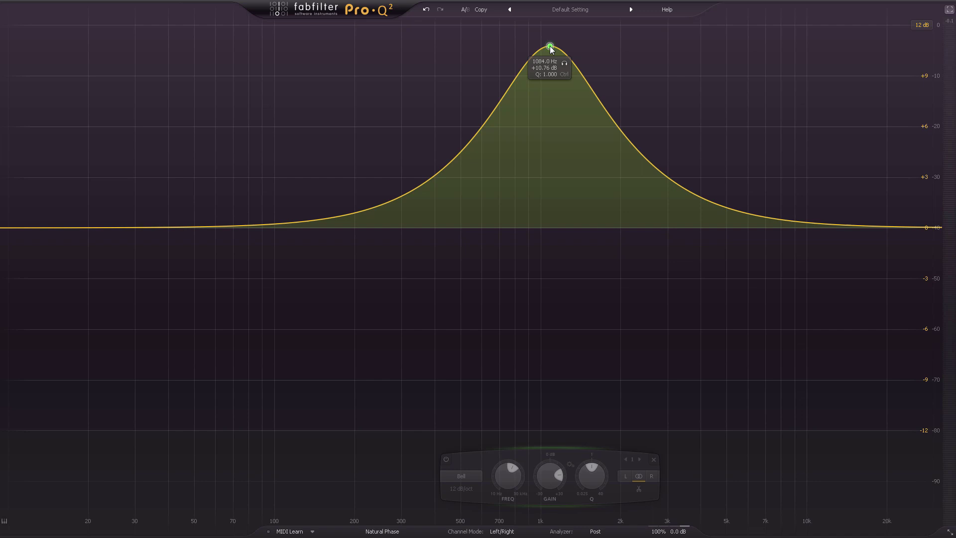
pyautogui.moveTo(550, 46); pyautogui.dragTo(481, 70)
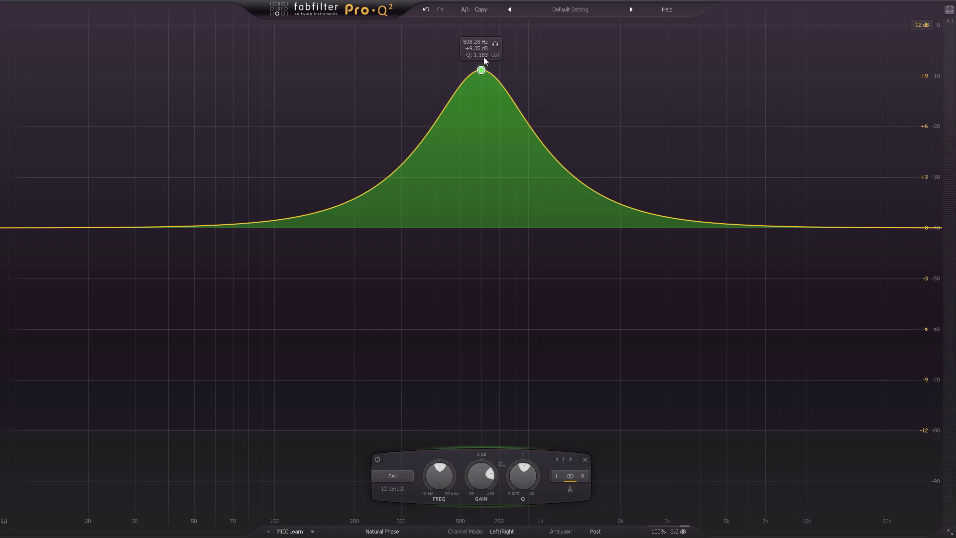
pyautogui.moveTo(483, 71); pyautogui.dragTo(523, 31)
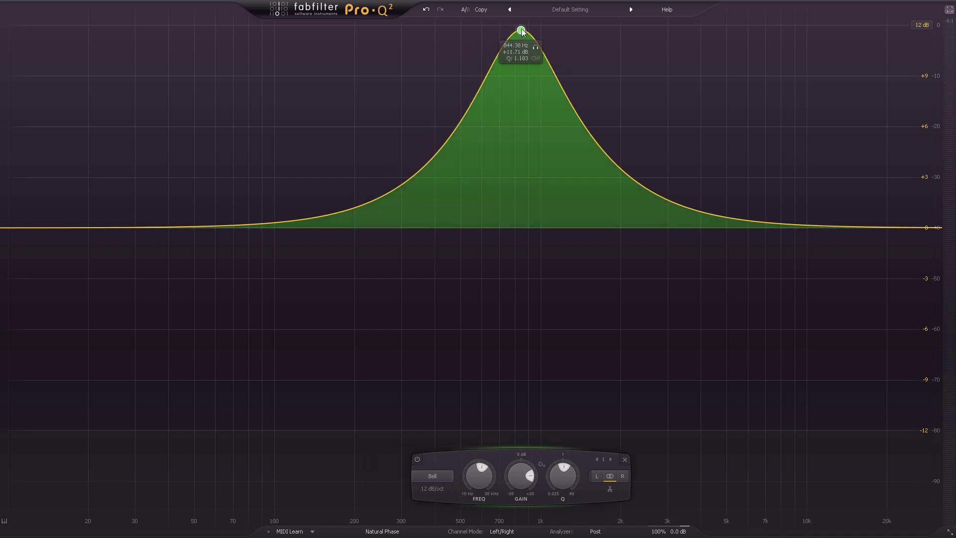
pyautogui.scroll(8, 521, 30)
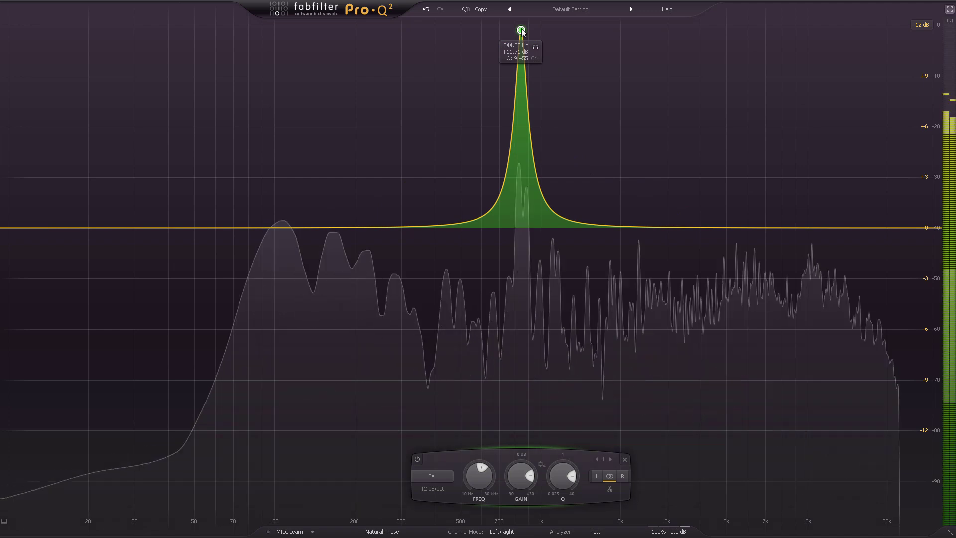
pyautogui.moveTo(521, 30); pyautogui.dragTo(552, 406)
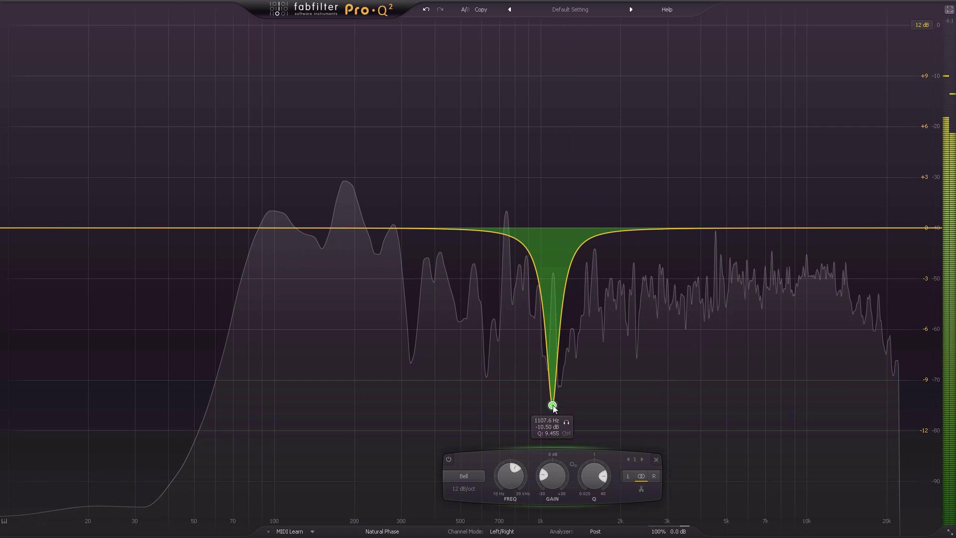
# Add narrow cuts near 5 kHz and at 10534 Hz (-15.02 dB), then select all three bands.
pyautogui.doubleClick(663, 74)
pyautogui.moveTo(664, 74); pyautogui.dragTo(719, 411)
pyautogui.scroll(5, 687, 43)
pyautogui.doubleClick(667, 48)
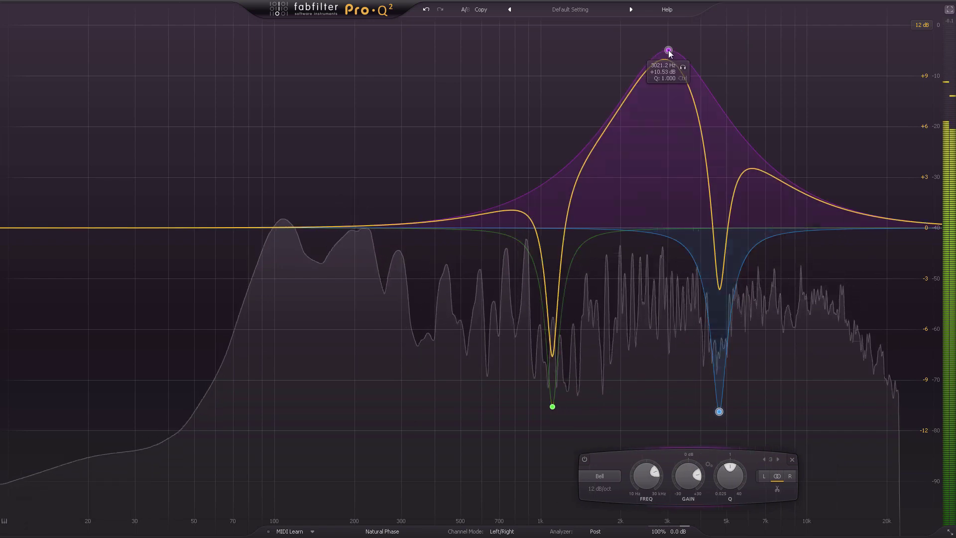
pyautogui.moveTo(668, 48); pyautogui.dragTo(816, 400)
pyautogui.scroll(3, 824, 112)
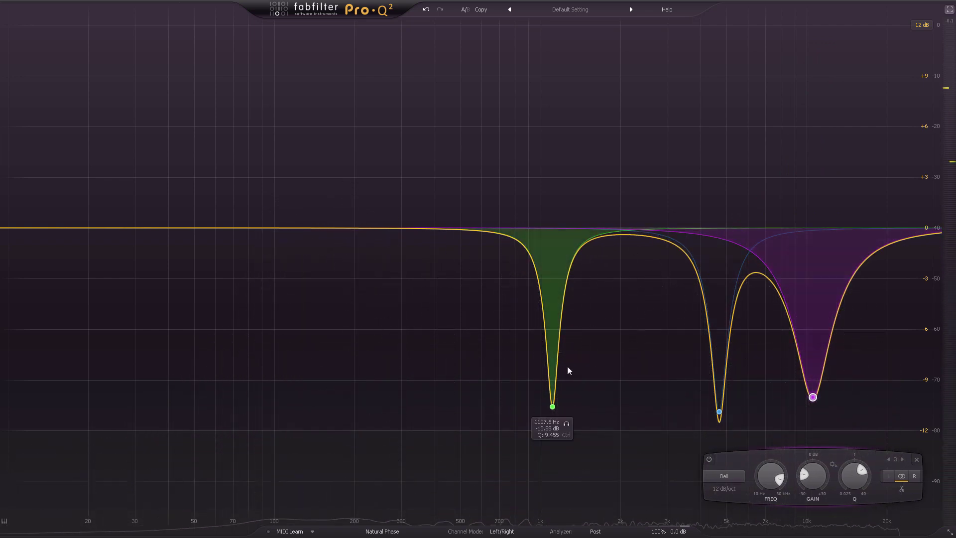
pyautogui.moveTo(443, 353); pyautogui.dragTo(891, 440)
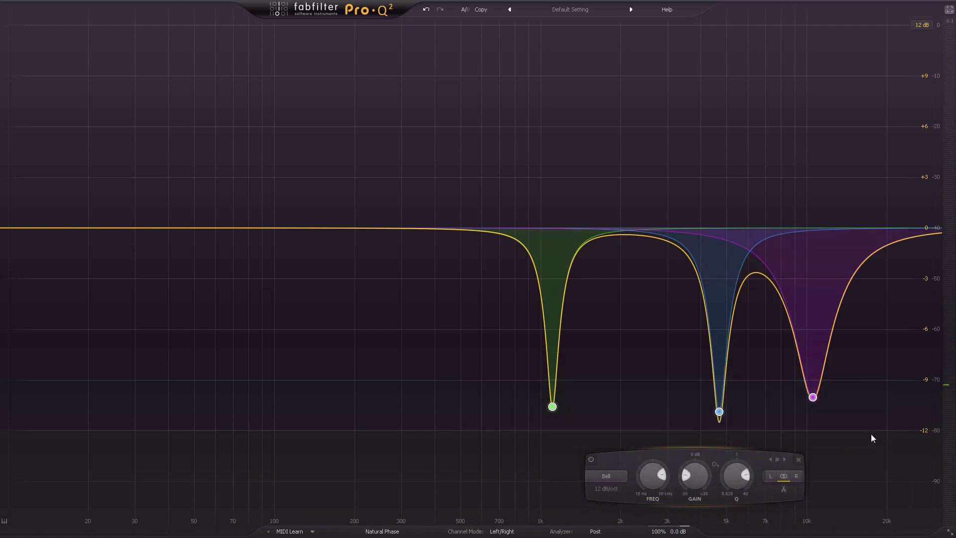
# Delete the three cuts and add one narrow bell boost at 160.16 Hz, +2.27 dB, Q 5.388.
pyautogui.click(798, 459)
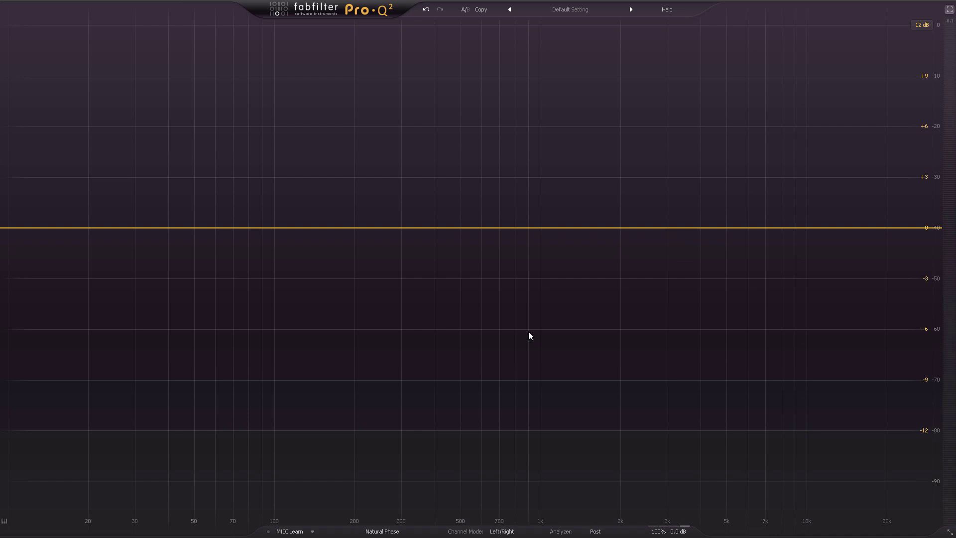
pyautogui.click(331, 188)
pyautogui.scroll(3, 337, 212)
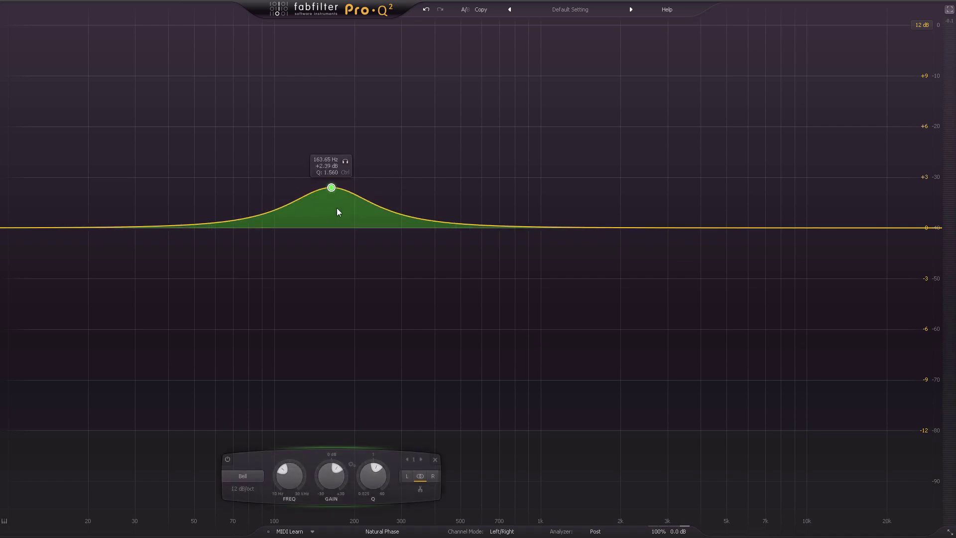
pyautogui.moveTo(332, 191); pyautogui.dragTo(324, 190)
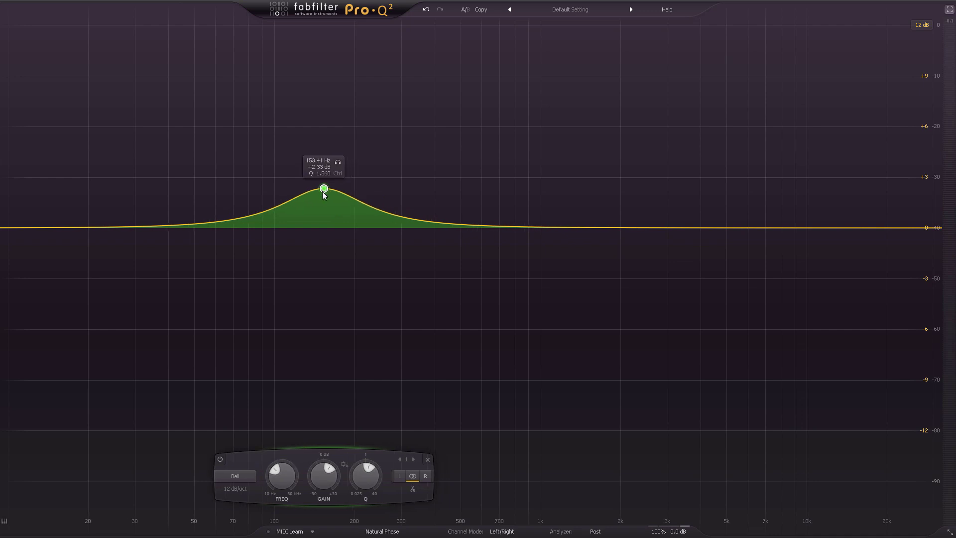
pyautogui.scroll(5, 332, 207)
pyautogui.scroll(4, 331, 205)
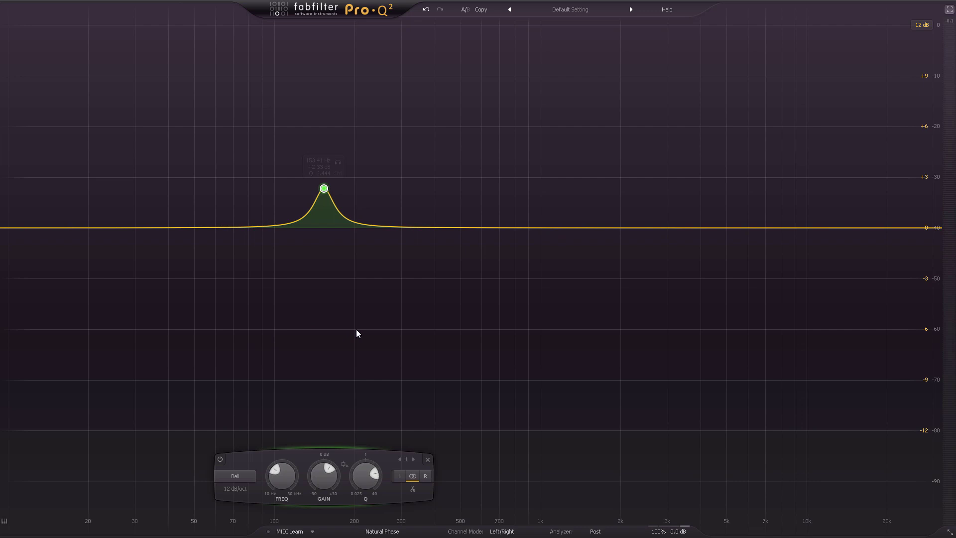
pyautogui.moveTo(323, 190); pyautogui.dragTo(314, 191)
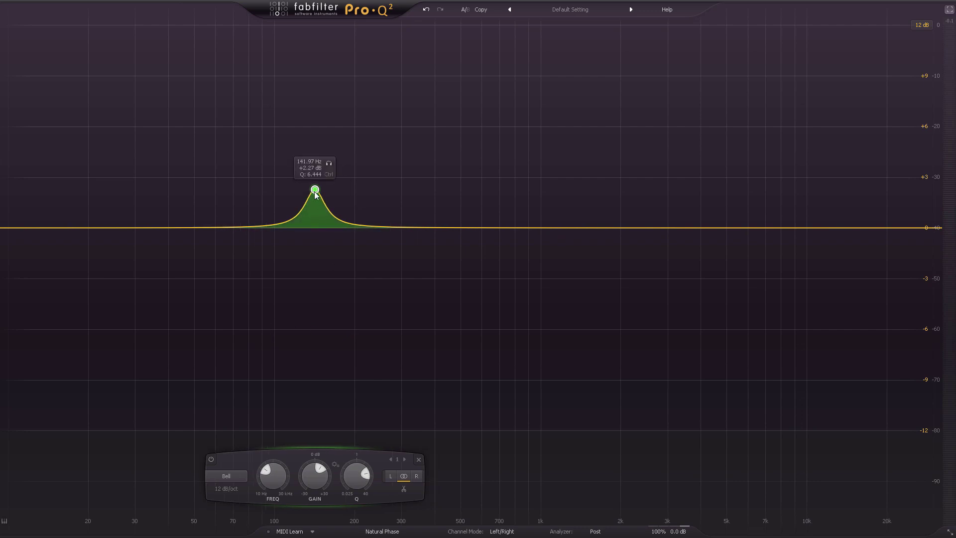
pyautogui.scroll(-2, 313, 201)
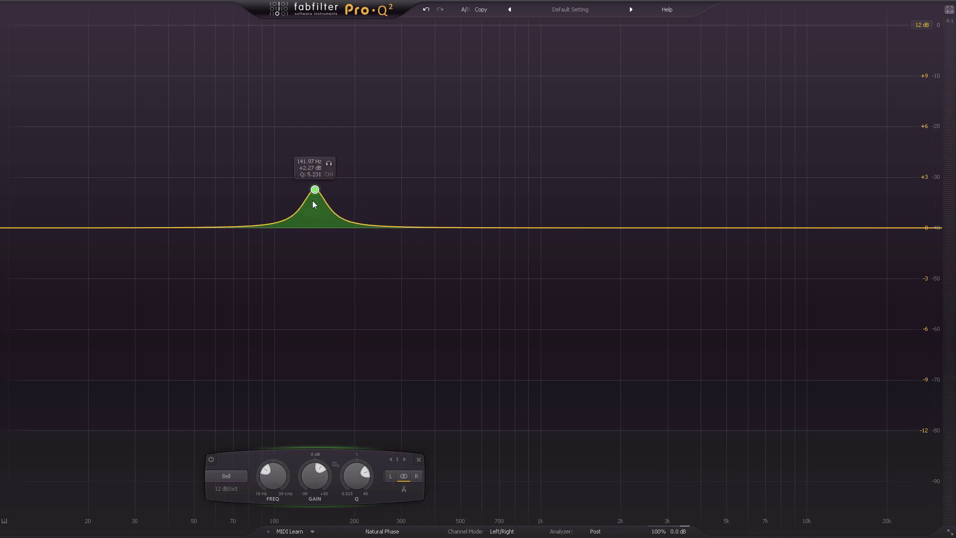
pyautogui.moveTo(315, 190); pyautogui.dragTo(325, 192)
# Solo and sweep the bell band, then pull it down to a -8.34 dB cut at 436 Hz.
pyautogui.click(343, 164)
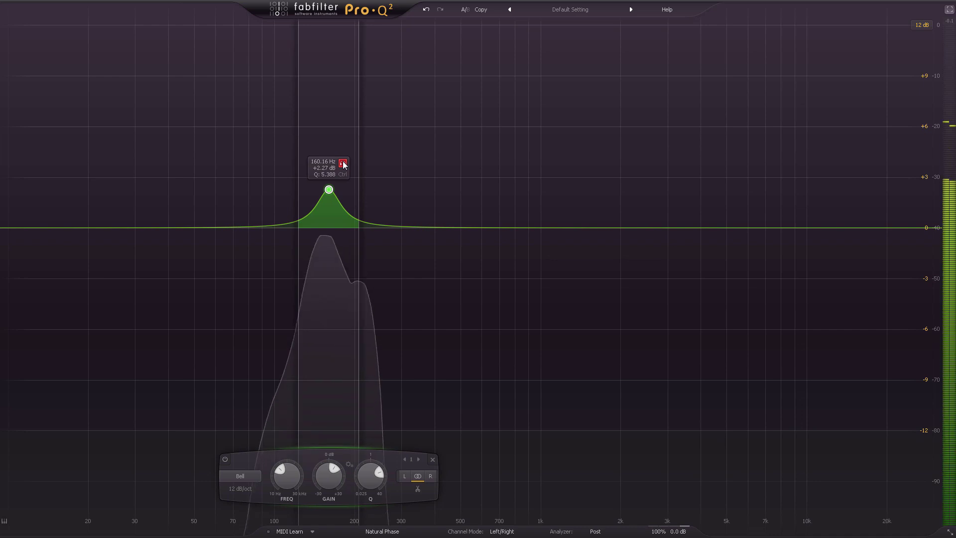
pyautogui.moveTo(344, 165); pyautogui.dragTo(462, 165)
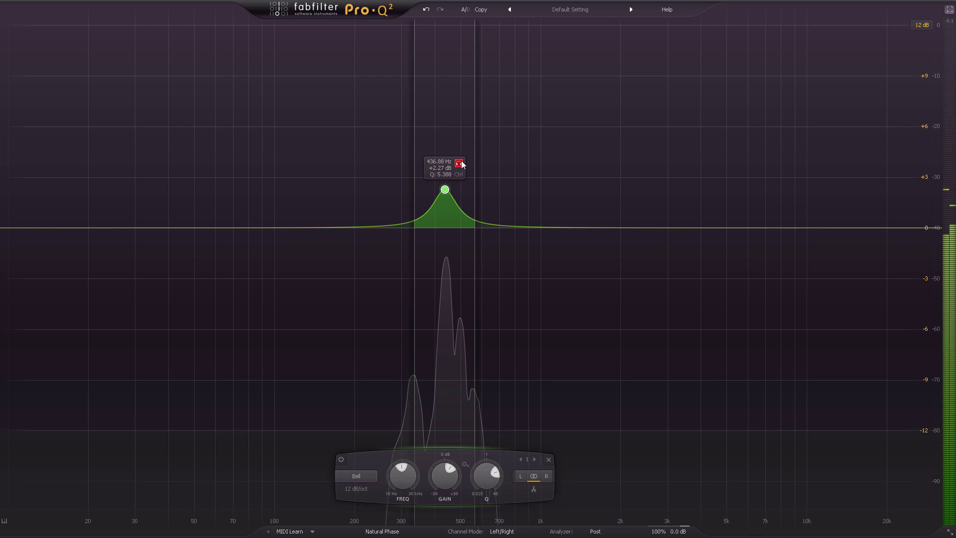
pyautogui.moveTo(461, 164); pyautogui.dragTo(461, 164)
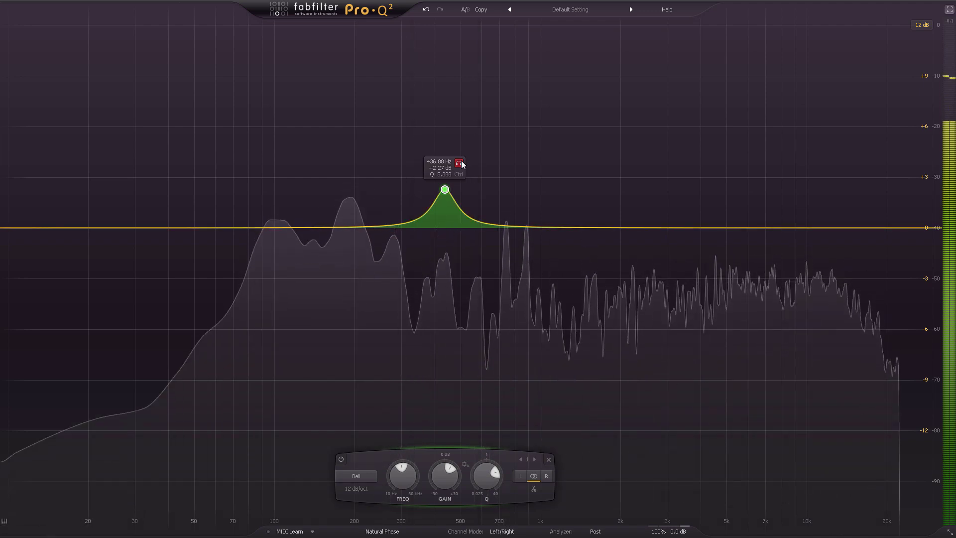
pyautogui.moveTo(458, 163); pyautogui.dragTo(449, 375)
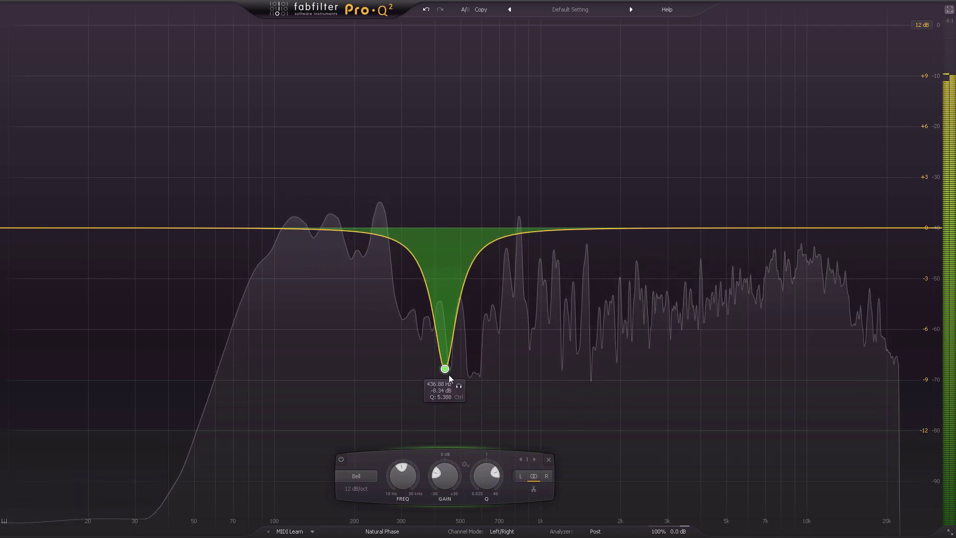
# Toggle the 436 Hz cut off, on and off to compare, then delete the band.
pyautogui.click(342, 460)
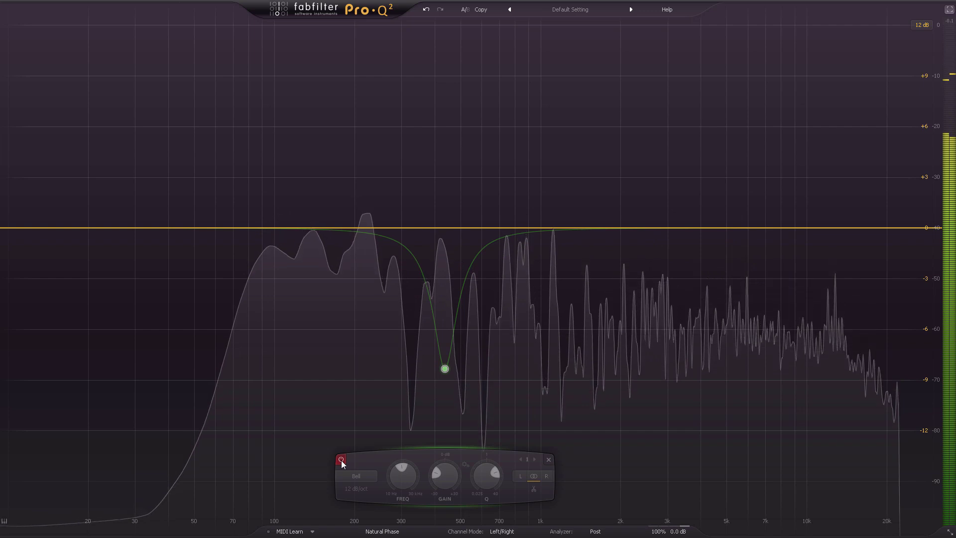
pyautogui.click(341, 460)
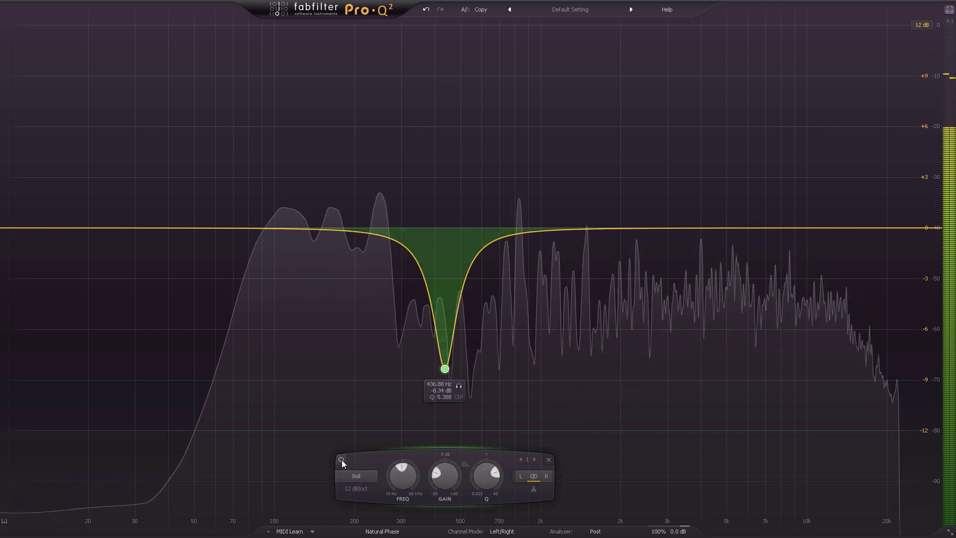
pyautogui.click(341, 459)
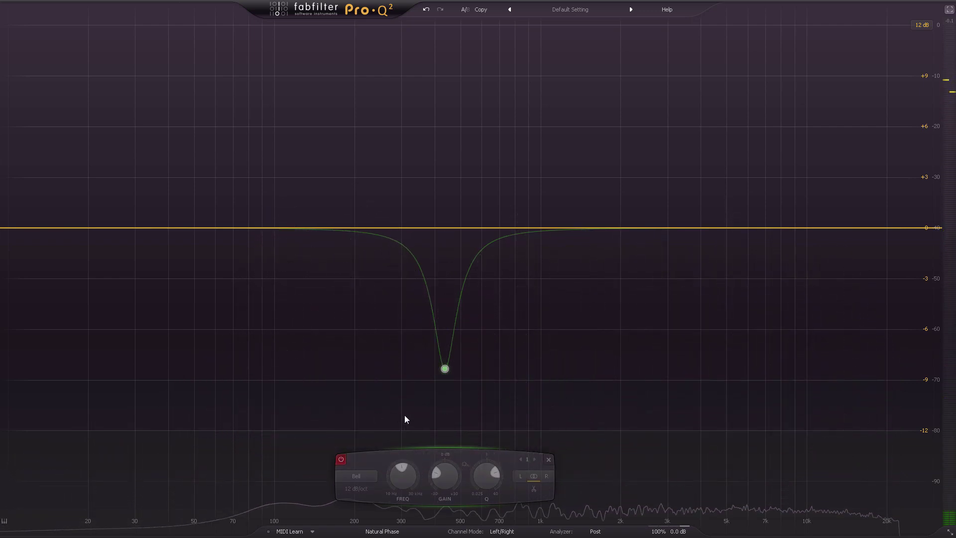
pyautogui.click(549, 459)
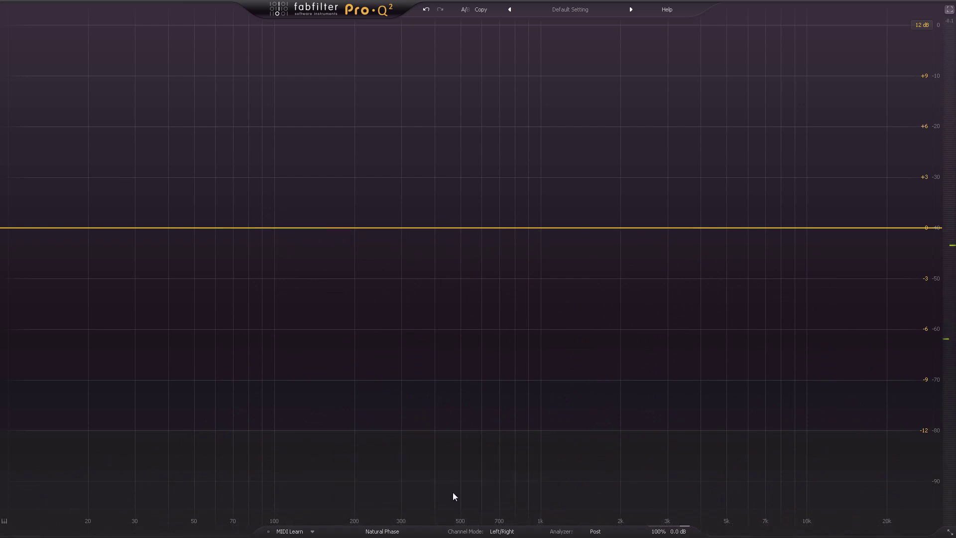
# Add a narrow notch at 352 Hz, sweep it up soloed, then bypass and re-enable it.
pyautogui.doubleClick(419, 509)
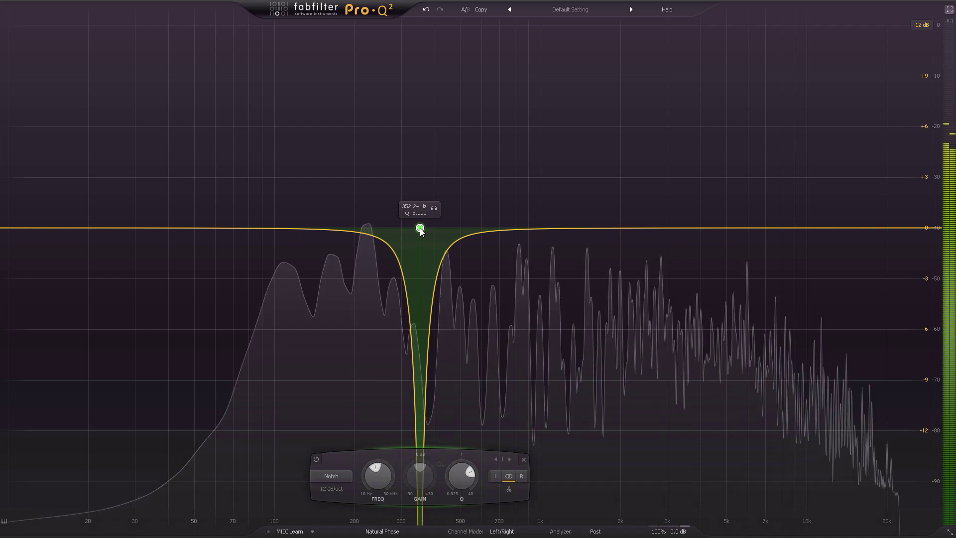
pyautogui.moveTo(421, 232); pyautogui.dragTo(464, 209)
pyautogui.click(447, 209)
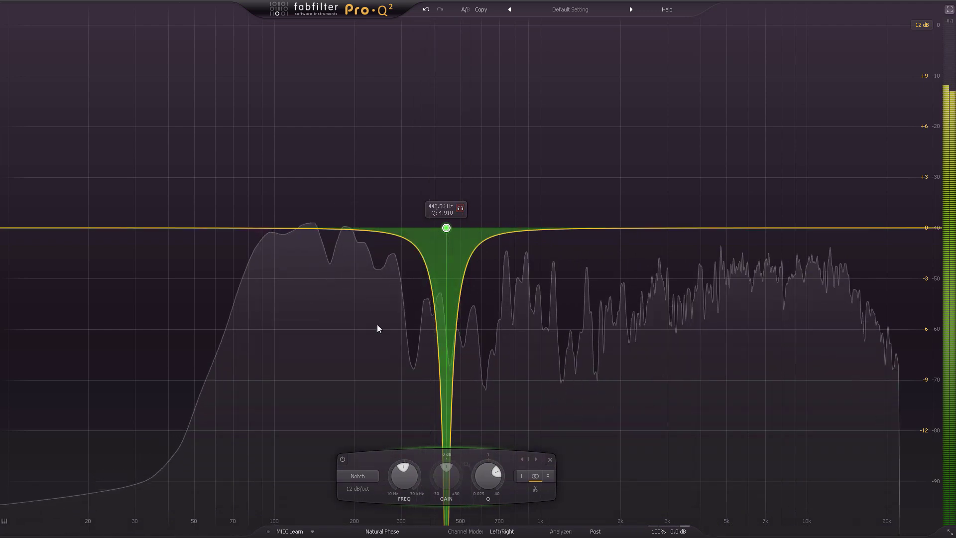
pyautogui.click(342, 459)
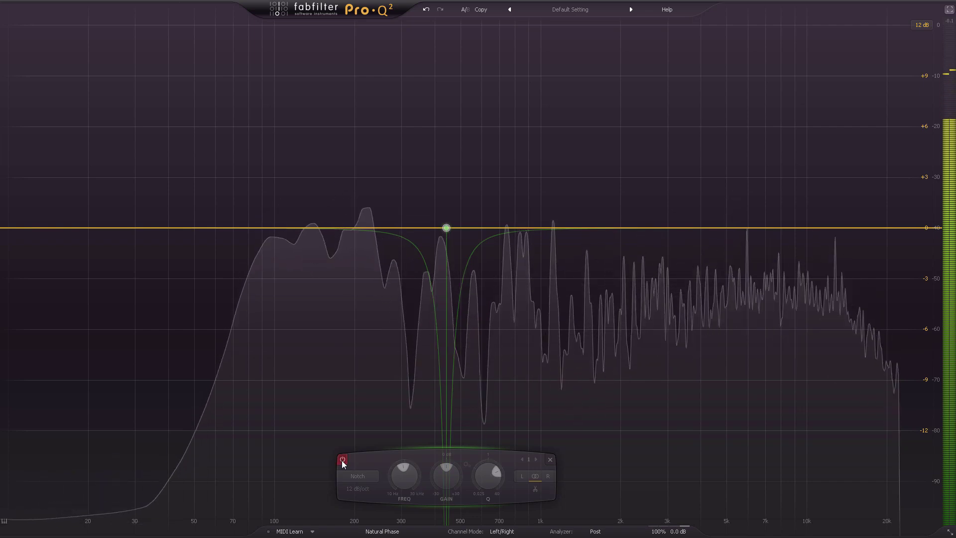
pyautogui.click(342, 460)
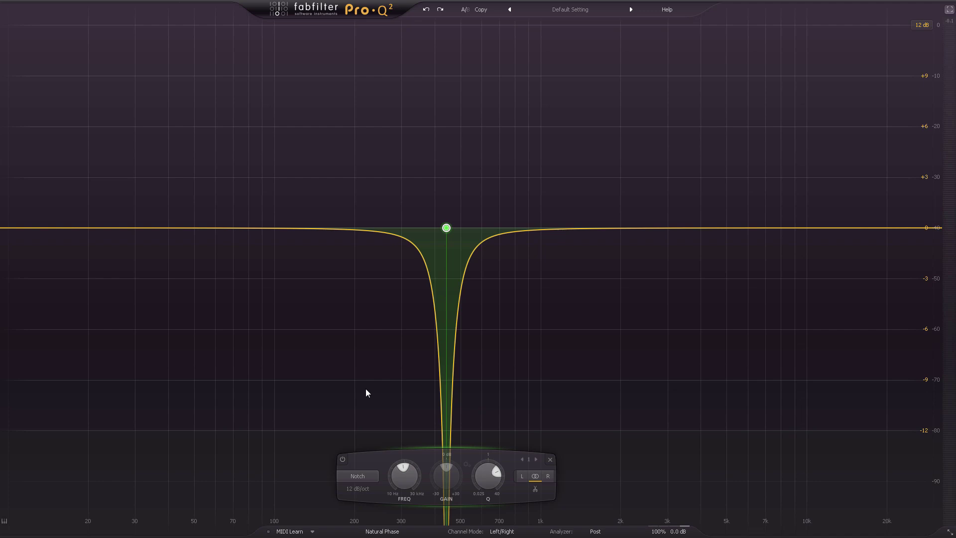
# With the mix playing, replace the notch with a soloed narrow +1.65 dB bell at about 18 Hz.
pyautogui.click(551, 459)
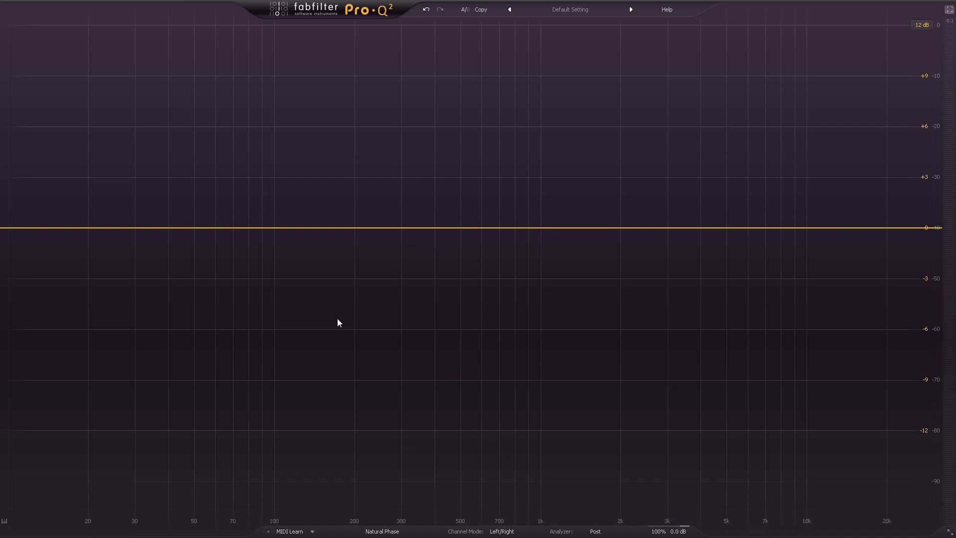
pyautogui.press('space')
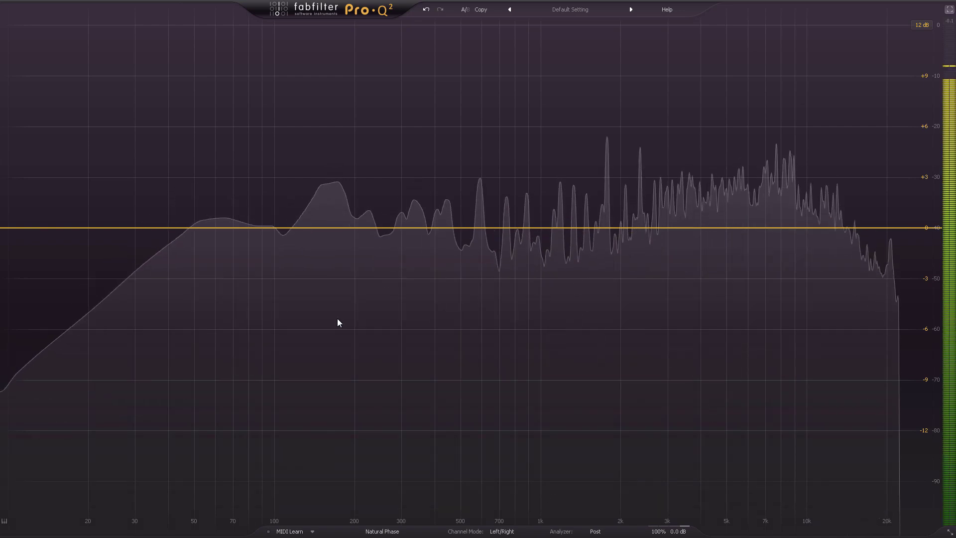
pyautogui.doubleClick(320, 199)
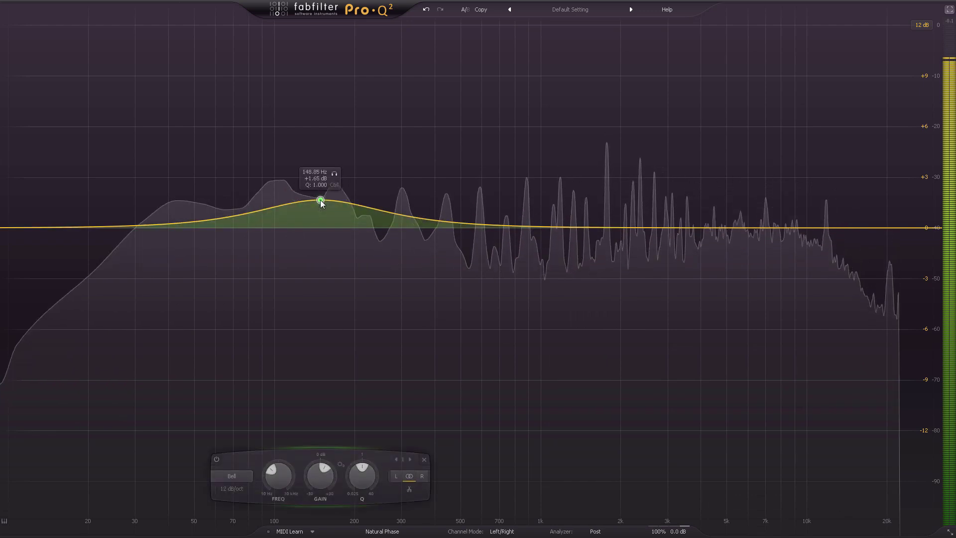
pyautogui.click(334, 175)
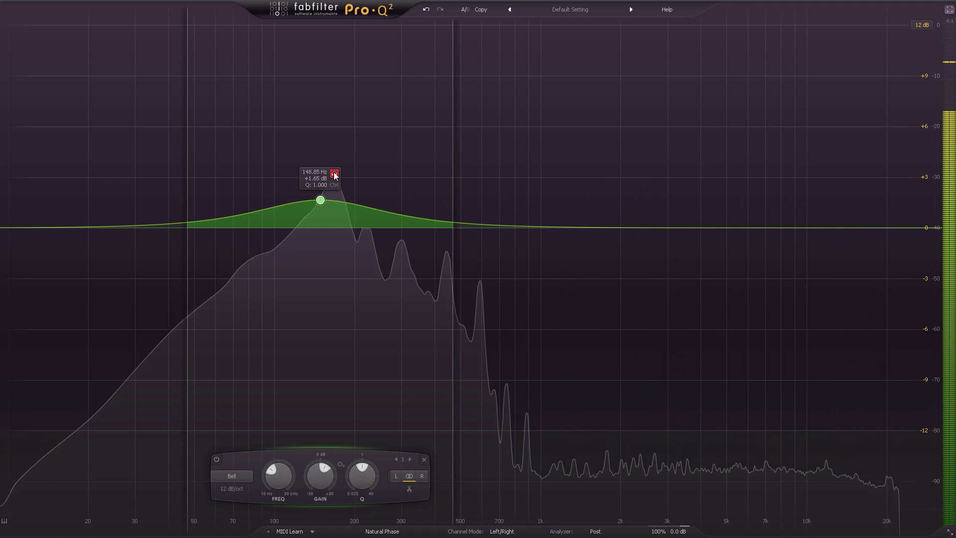
pyautogui.moveTo(334, 175); pyautogui.dragTo(88, 191)
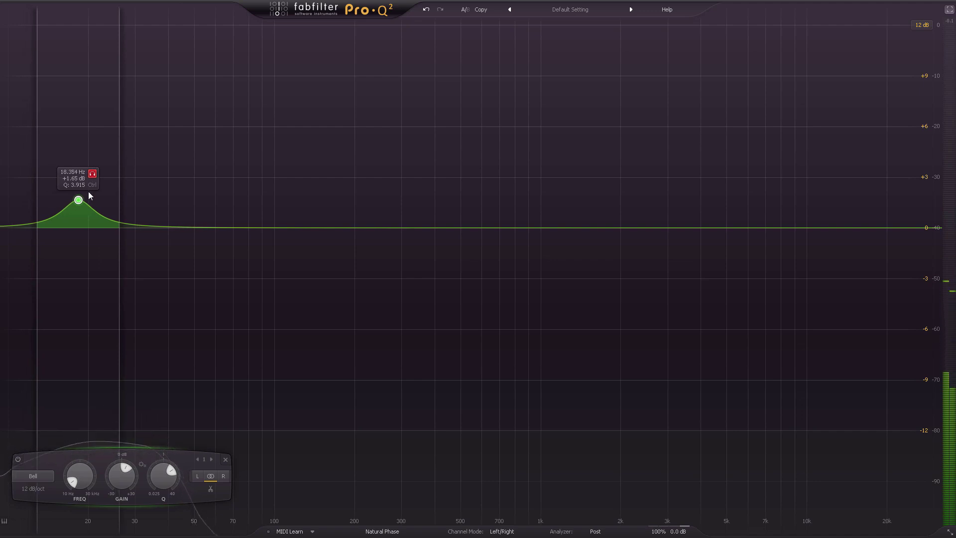
# Sweep the soloed bell boost up from 27 Hz through 50.7 Hz and 56 Hz toward 435 Hz.
pyautogui.moveTo(89, 191); pyautogui.dragTo(204, 190)
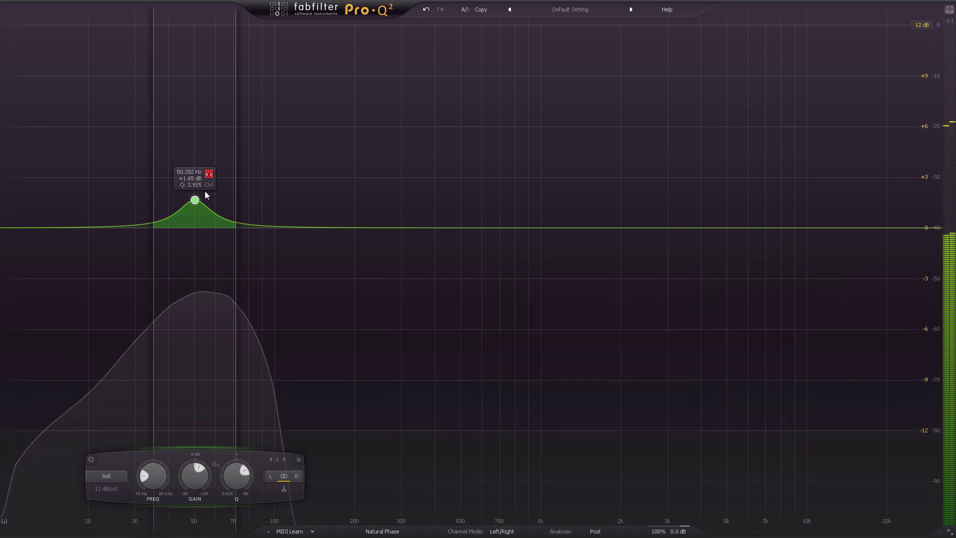
pyautogui.moveTo(204, 190); pyautogui.dragTo(205, 190)
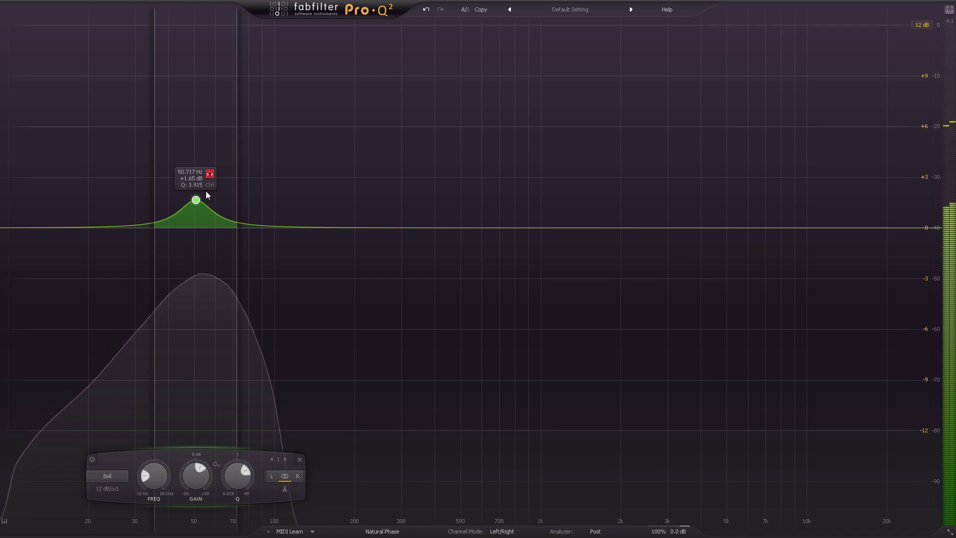
pyautogui.moveTo(206, 191); pyautogui.dragTo(221, 189)
pyautogui.moveTo(230, 187); pyautogui.dragTo(461, 183)
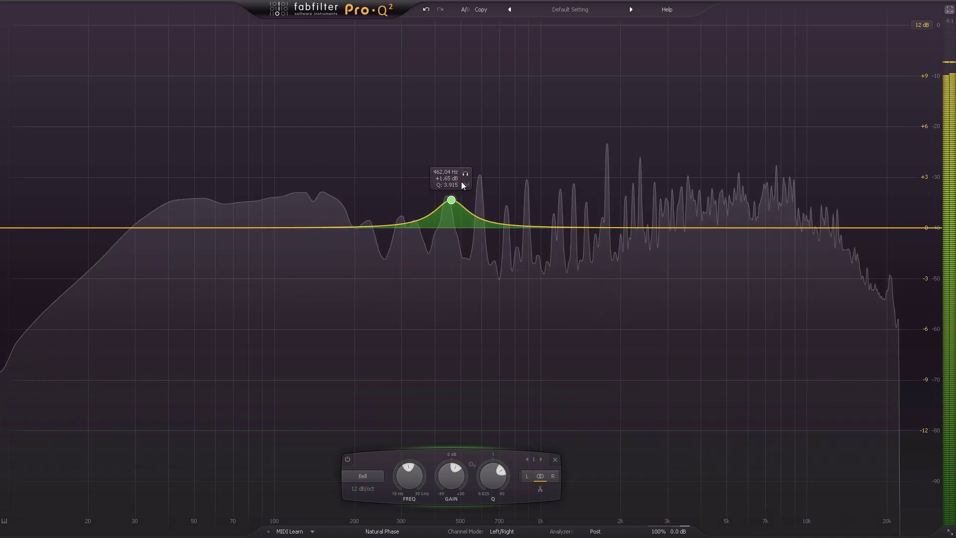
# Sweep the soloed bell boost through 503.6 Hz and 1778.8 Hz up to 7626.5 Hz.
pyautogui.moveTo(463, 175); pyautogui.dragTo(597, 173)
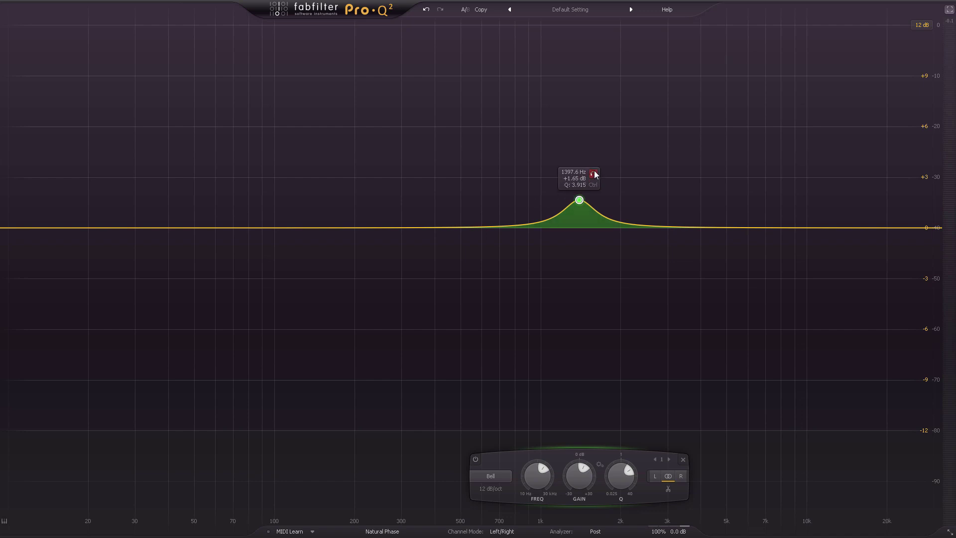
pyautogui.moveTo(593, 176); pyautogui.dragTo(790, 174)
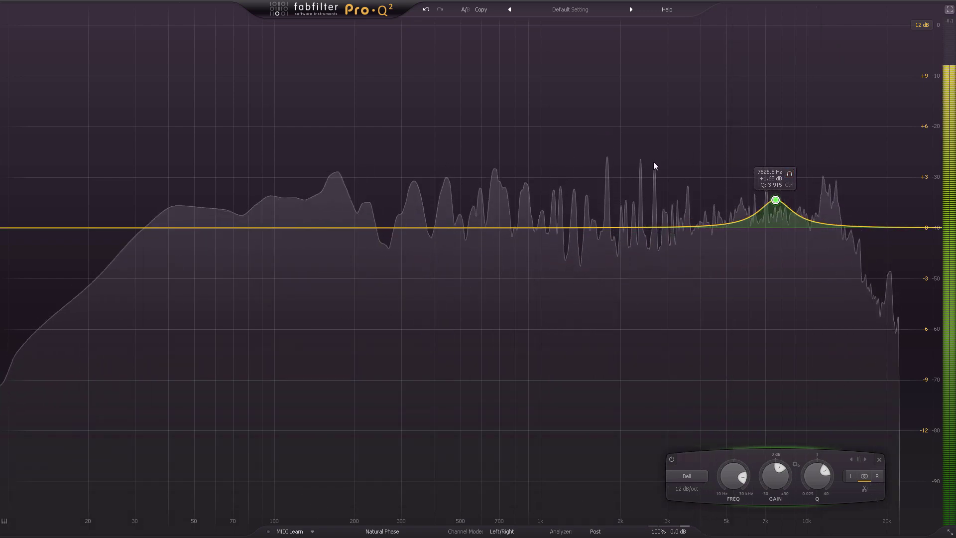